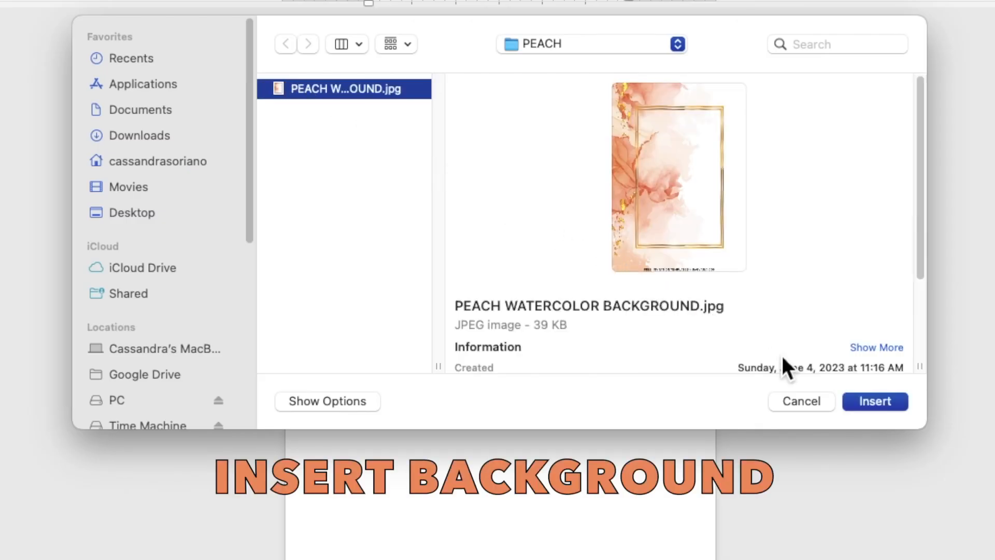
- Insert the peach watercolor picture behind the text and stretch it to 7.17" by 5.13" to cover the page
{"action": "left_click", "coordinate": [857, 402]}
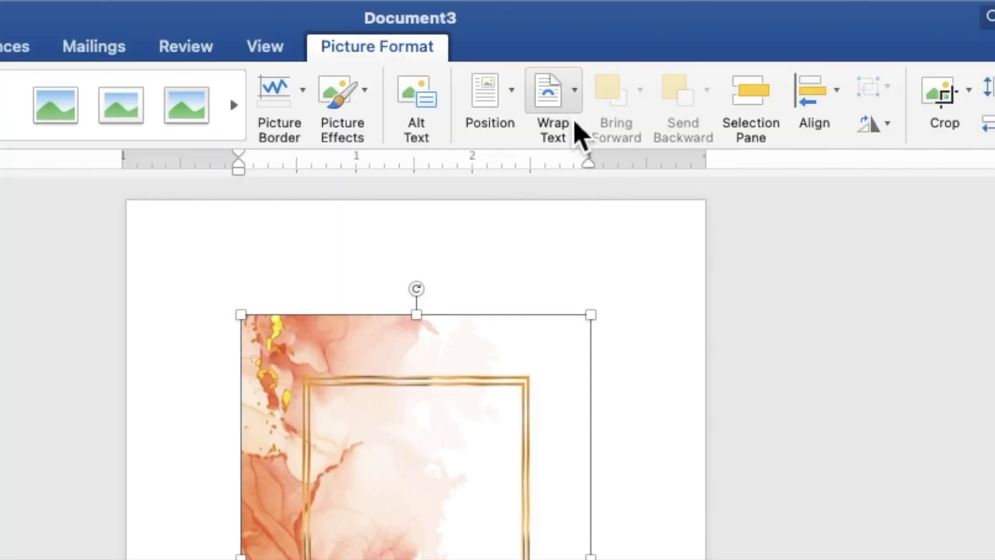
{"action": "left_click", "coordinate": [573, 125]}
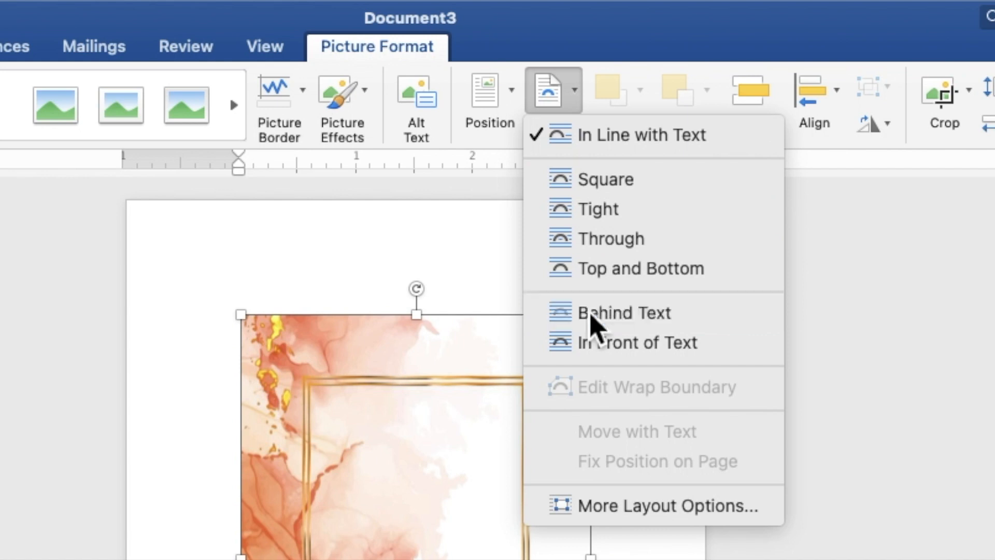
{"action": "left_click", "coordinate": [591, 322]}
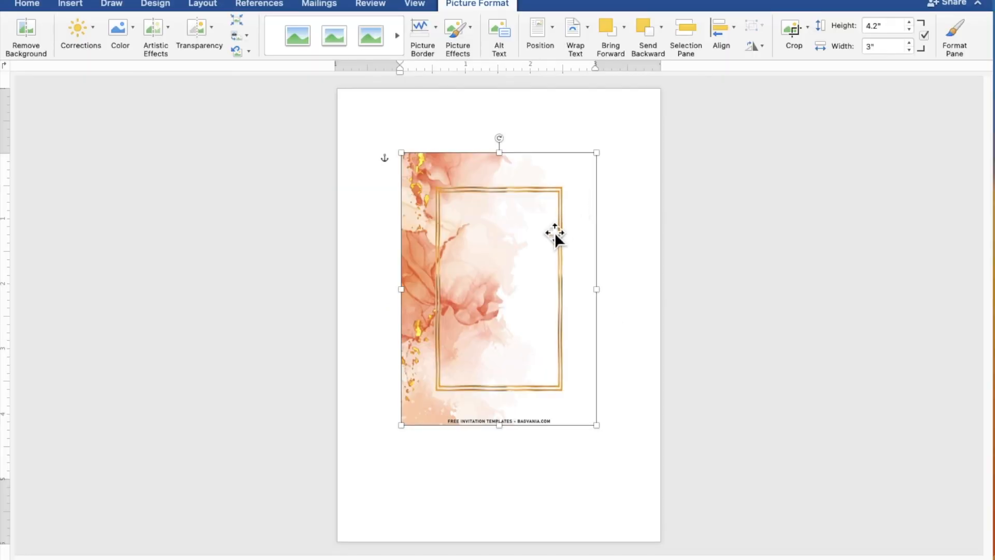
{"action": "left_click_drag", "start_coordinate": [533, 273], "coordinate": [468, 203]}
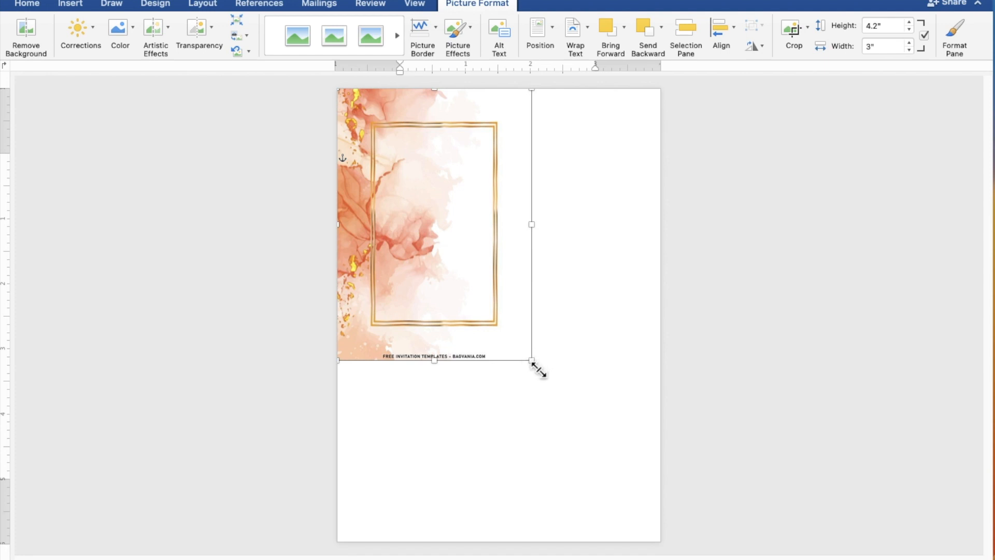
{"action": "left_click_drag", "start_coordinate": [540, 370], "coordinate": [671, 547]}
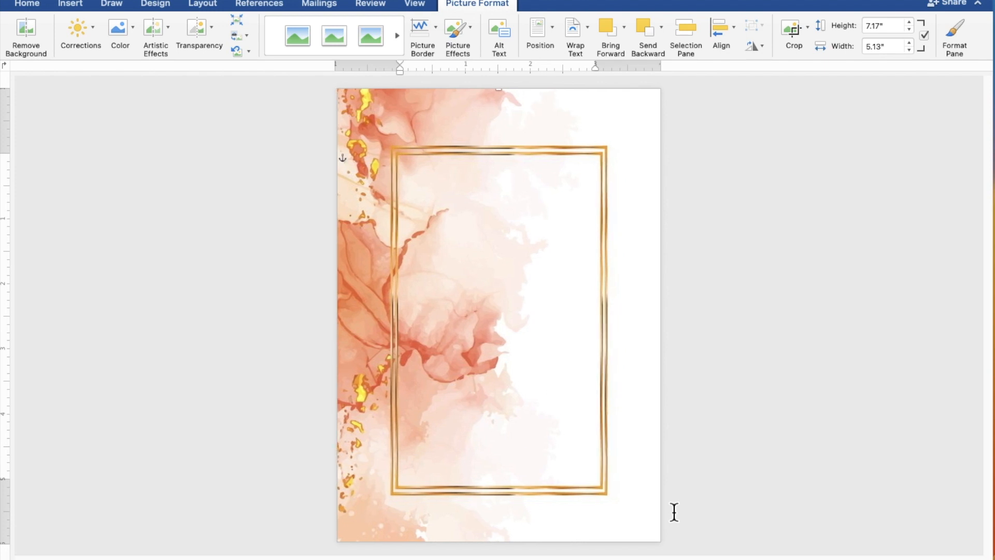
{"action": "left_click", "coordinate": [752, 433]}
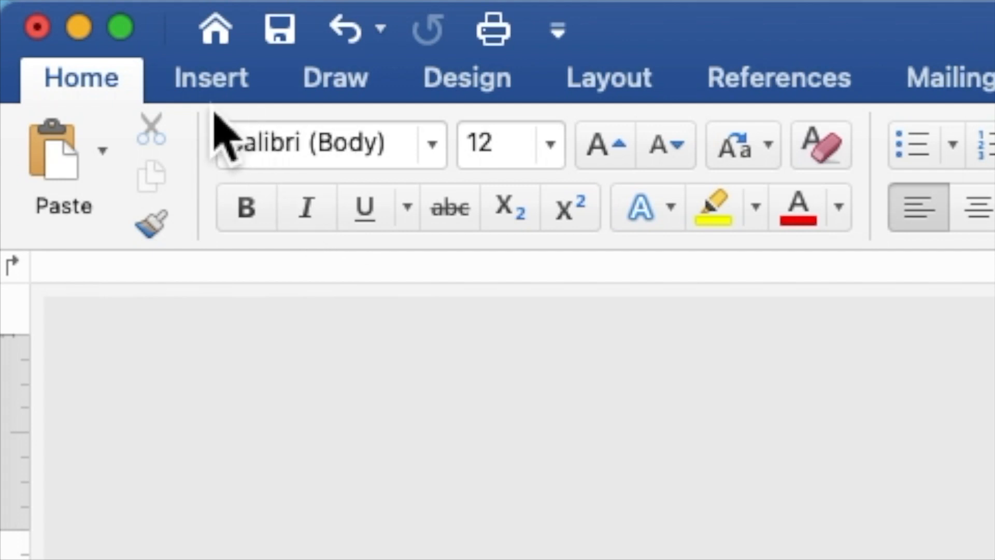
- Draw a 4.31" by 3.88" blue rectangle over the centre of the gold frame
{"action": "left_click", "coordinate": [70, 10]}
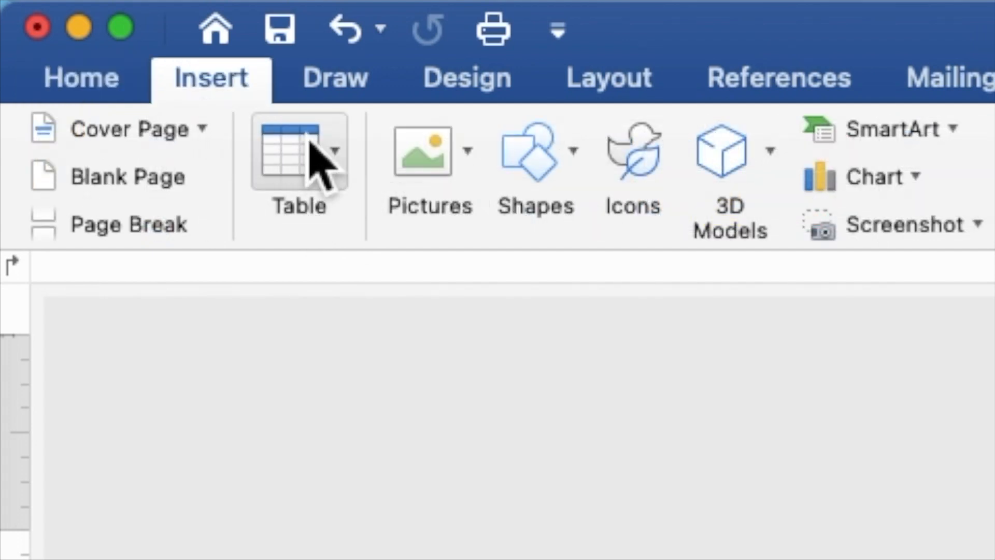
{"action": "left_click", "coordinate": [528, 171]}
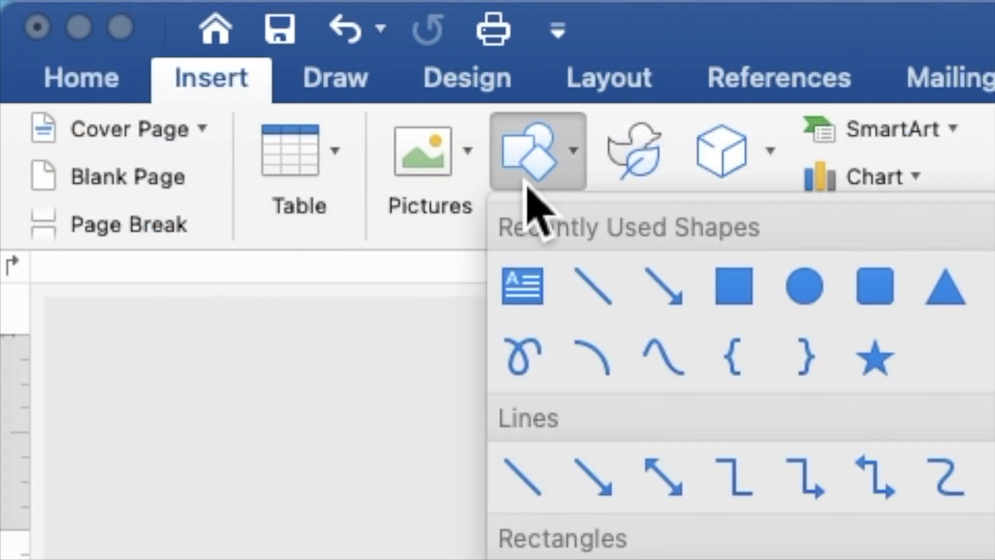
{"action": "left_click", "coordinate": [743, 295]}
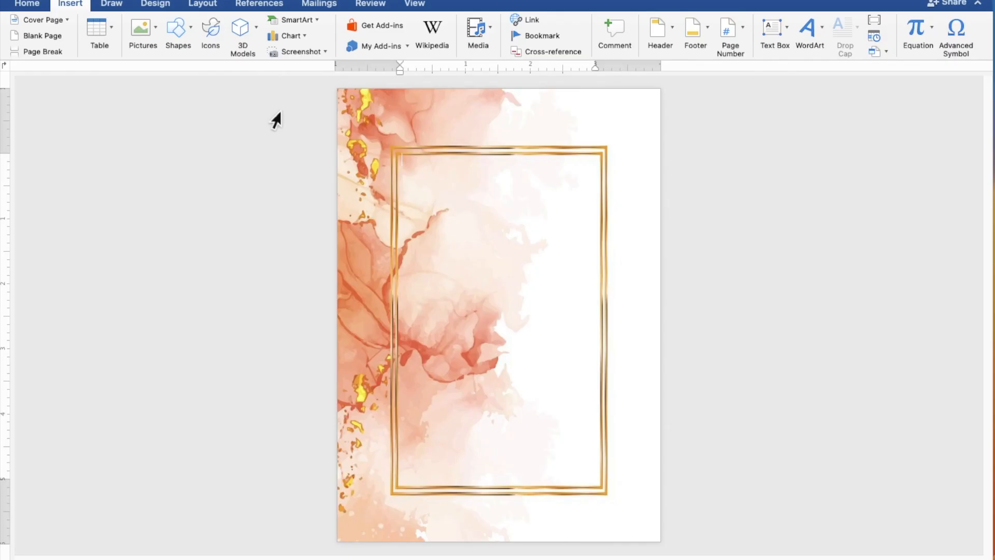
{"action": "left_click_drag", "start_coordinate": [357, 196], "coordinate": [643, 456]}
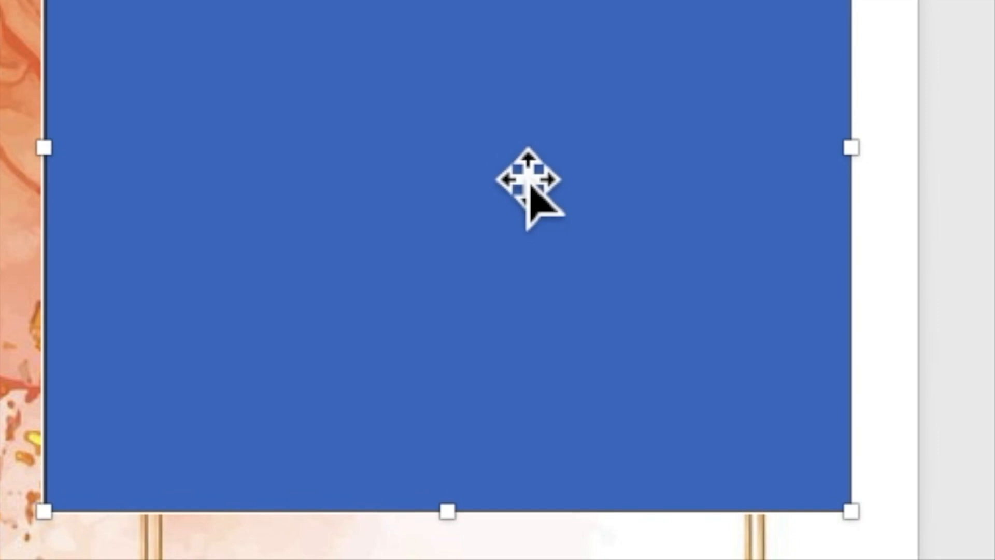
{"action": "right_click", "coordinate": [511, 156]}
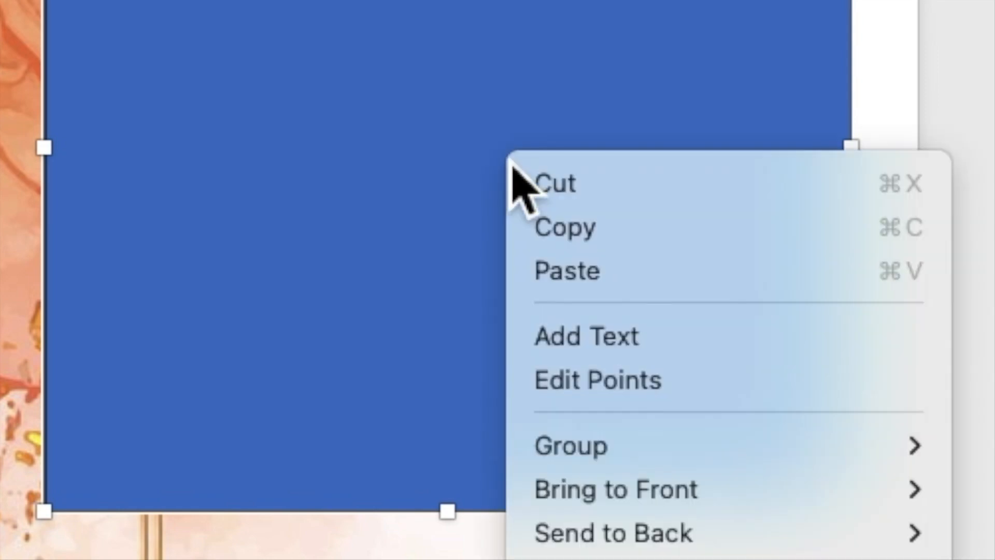
- In the rectangle, type TOGETHER WITH THEIR FAMILIES, the groom's name, AND, and the bride's name on separate lines
{"action": "left_click", "coordinate": [580, 347]}
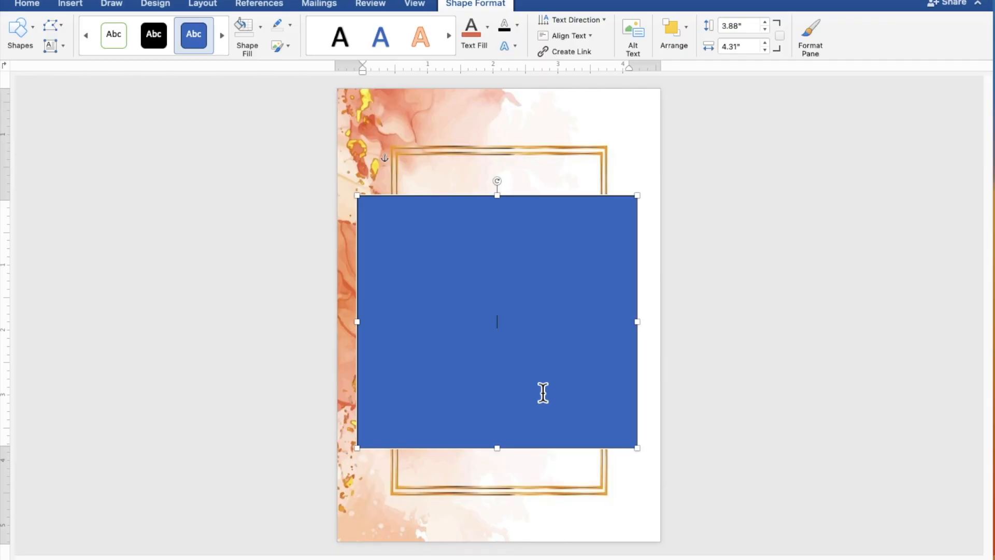
{"action": "scroll", "coordinate": [543, 393], "scroll_direction": "up", "scroll_amount": 5}
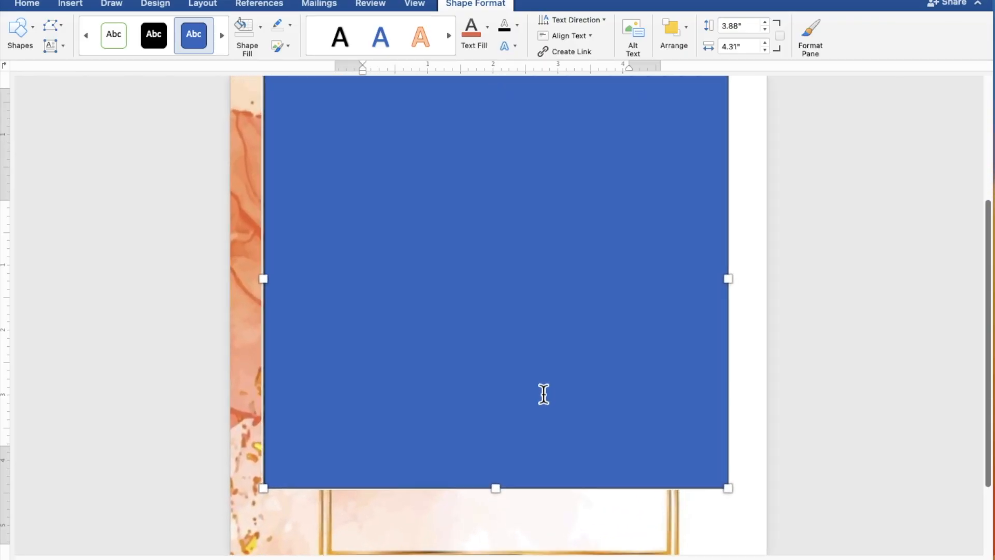
{"action": "scroll", "coordinate": [543, 394], "scroll_direction": "up", "scroll_amount": 2}
{"action": "scroll", "coordinate": [544, 394], "scroll_direction": "up", "scroll_amount": 2}
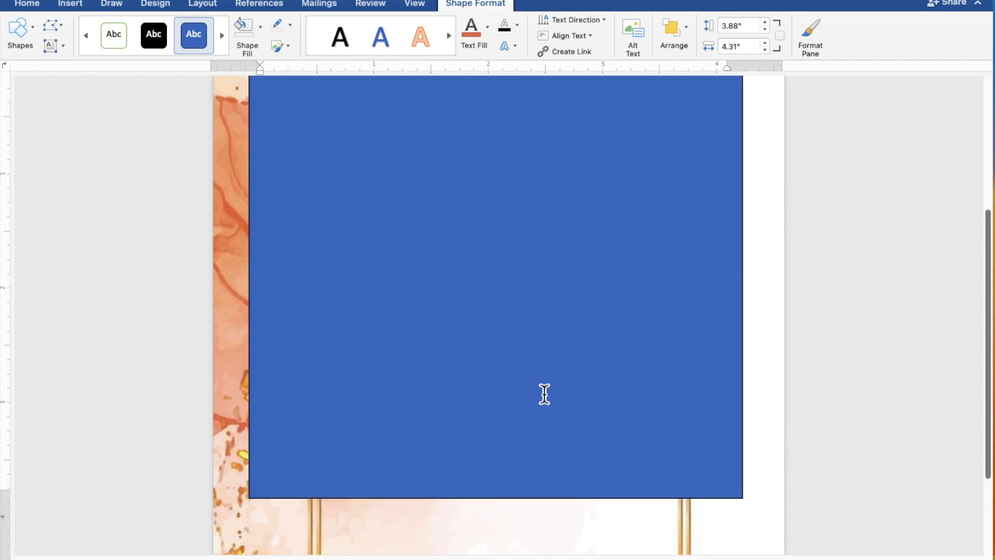
{"action": "scroll", "coordinate": [544, 394], "scroll_direction": "up", "scroll_amount": 1}
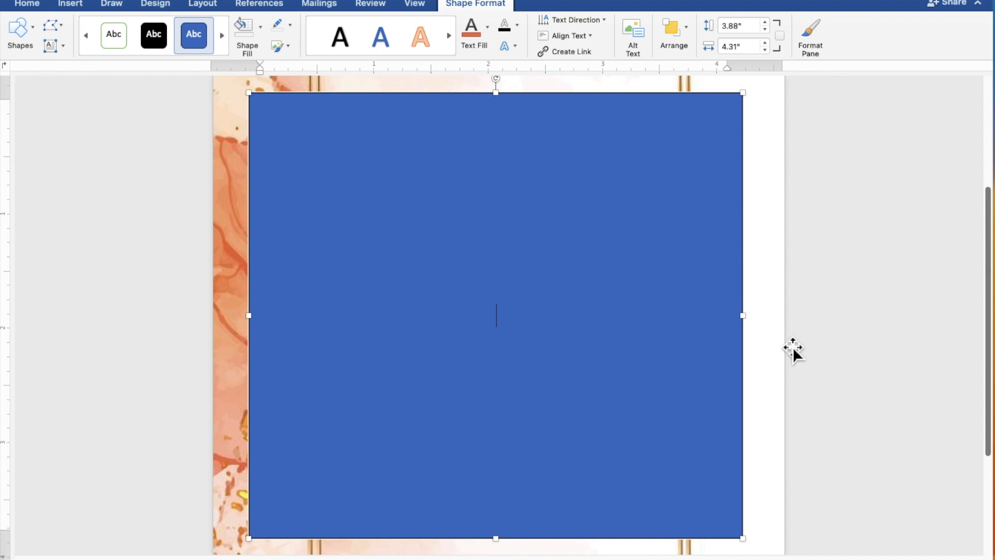
{"action": "type", "text": "TO"}
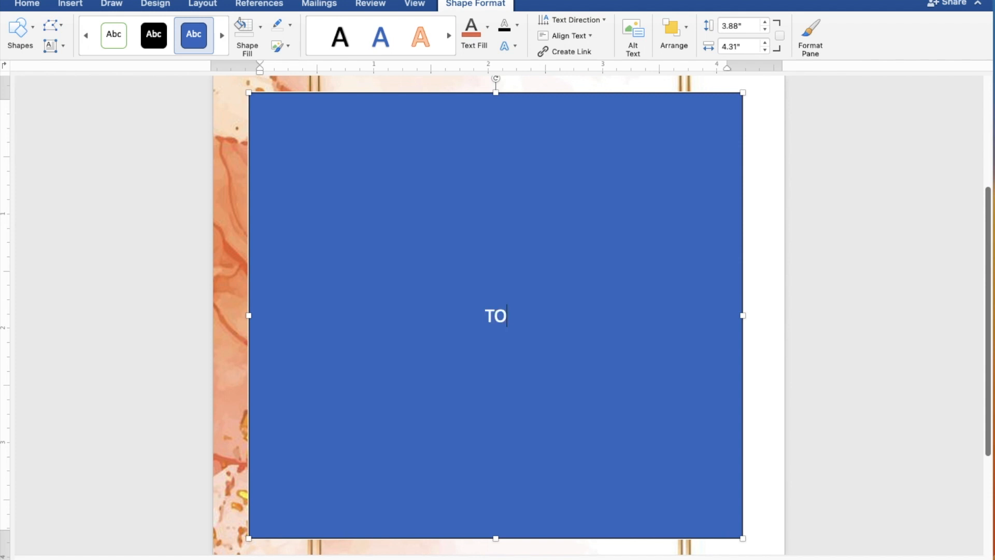
{"action": "type", "text": "GET"}
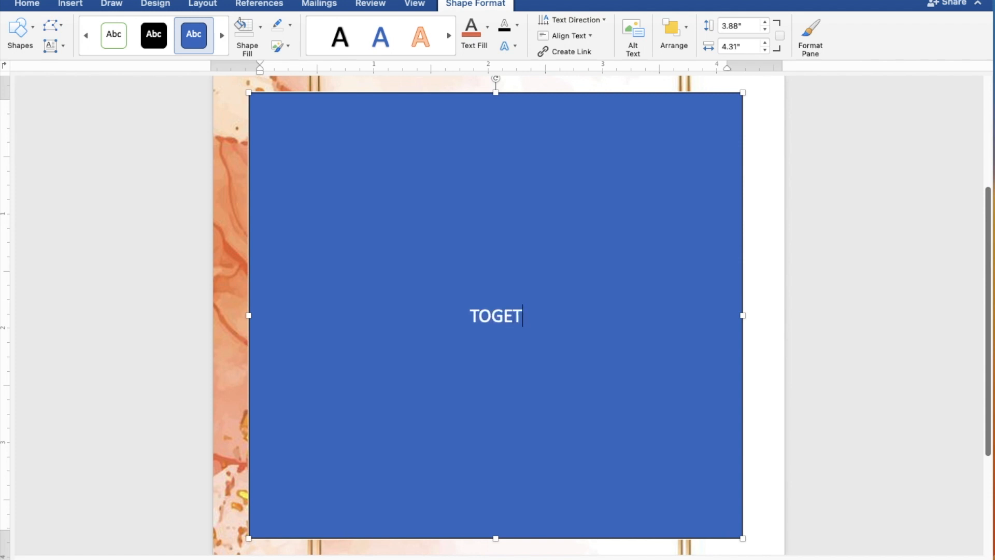
{"action": "type", "text": "HER"}
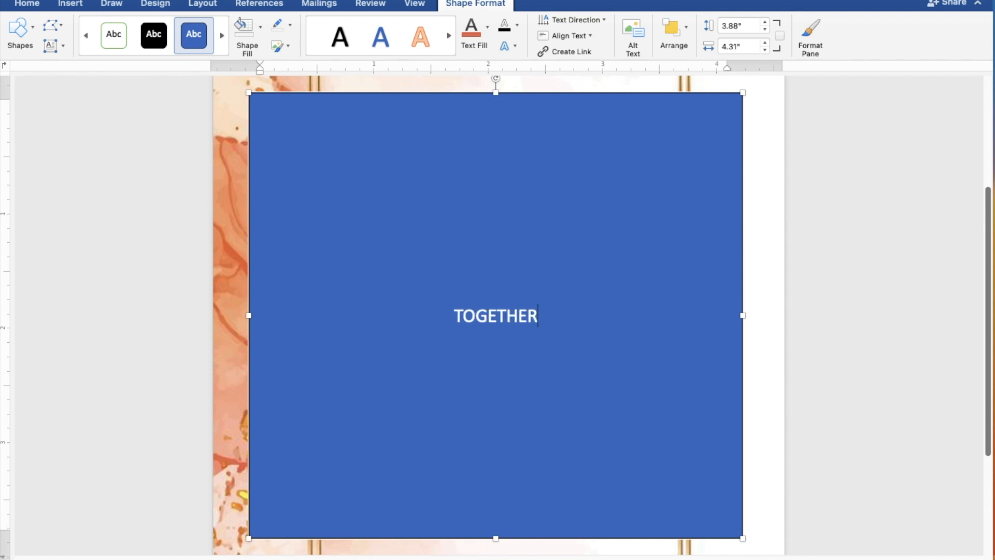
{"action": "type", "text": " WITH THEIR F"}
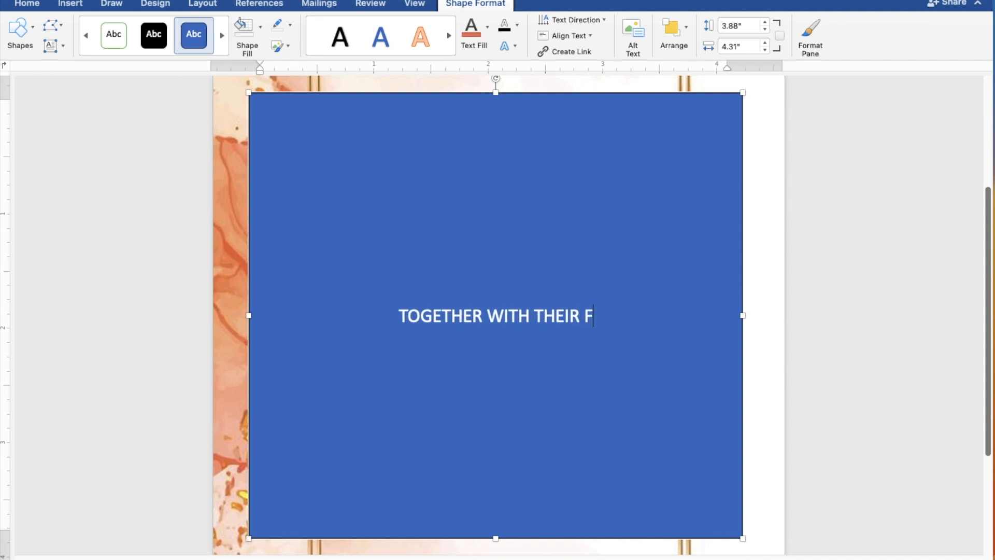
{"action": "type", "text": "AMI"}
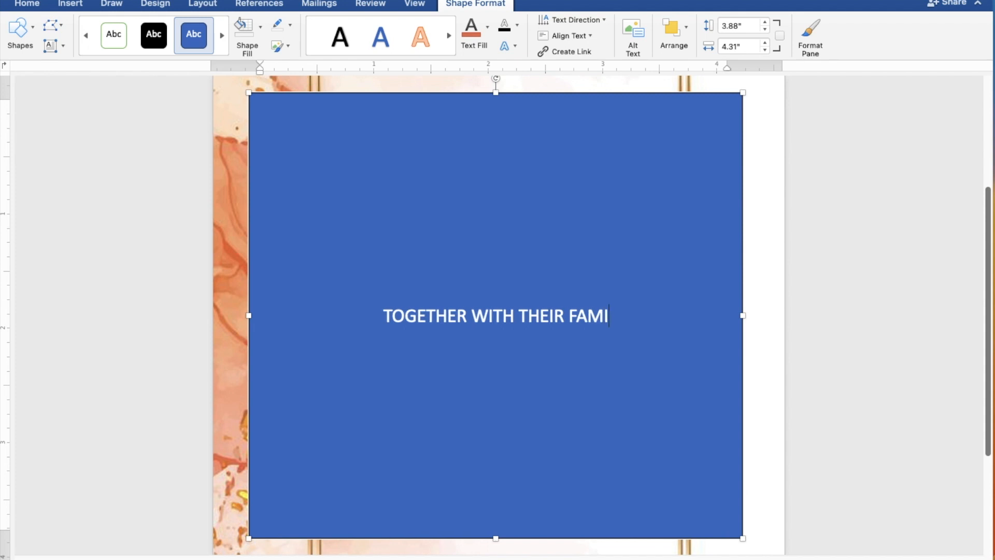
{"action": "type", "text": "LIES"}
{"action": "key", "text": "Return"}
{"action": "key", "text": "Return"}
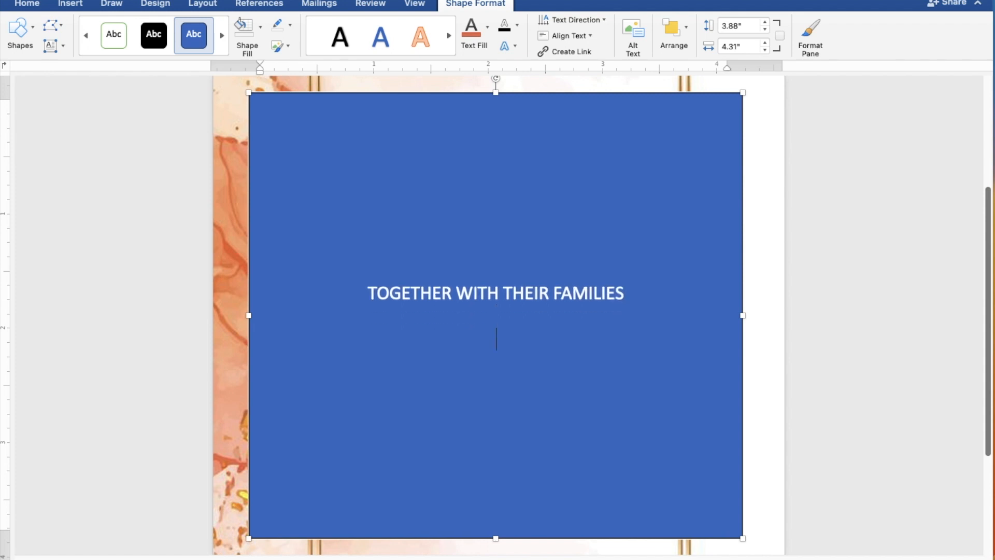
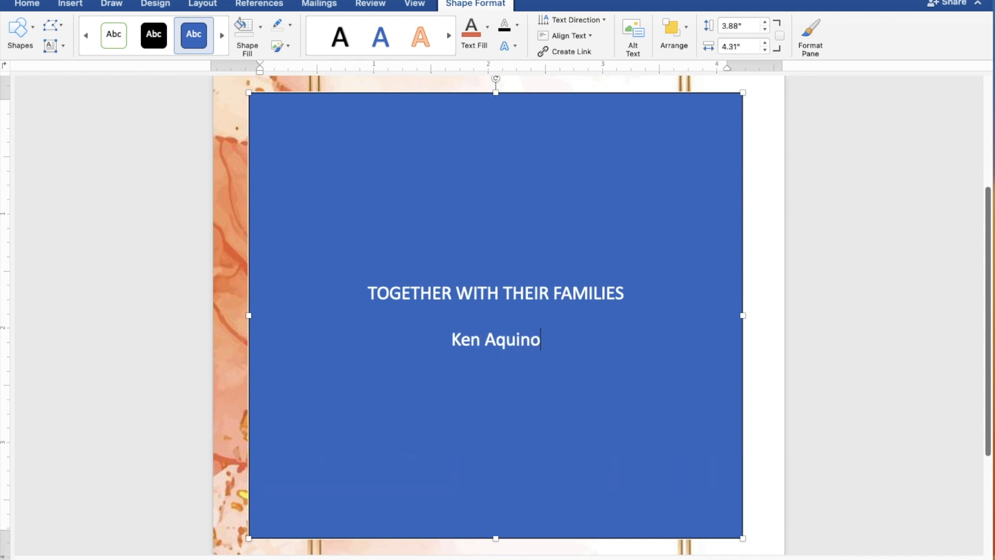
{"action": "key", "text": "Return"}
{"action": "type", "text": "AND"}
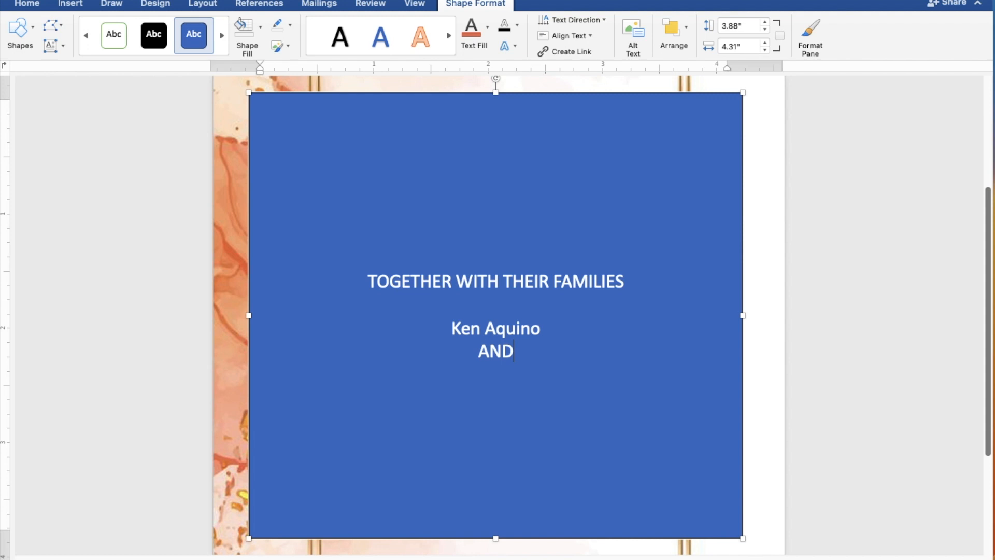
{"action": "key", "text": "Return"}
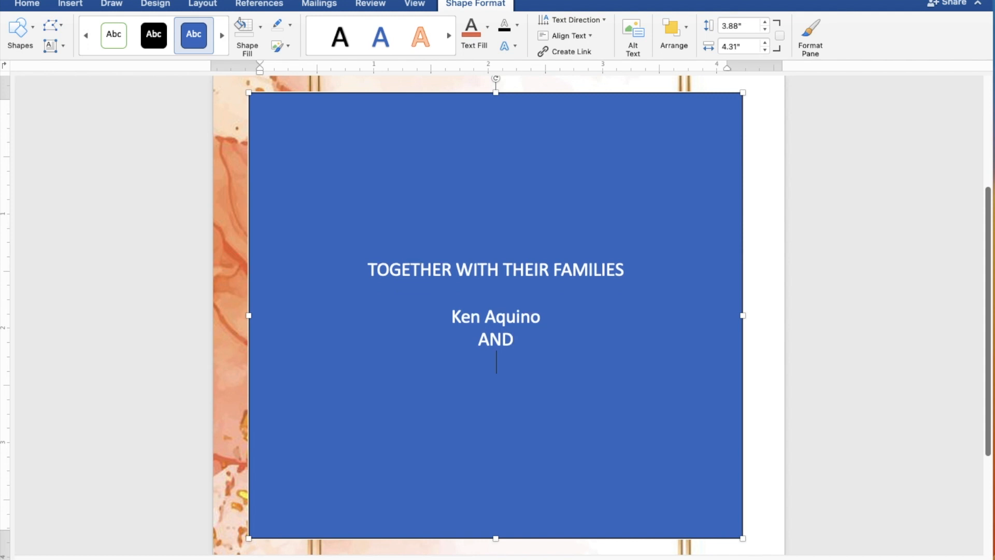
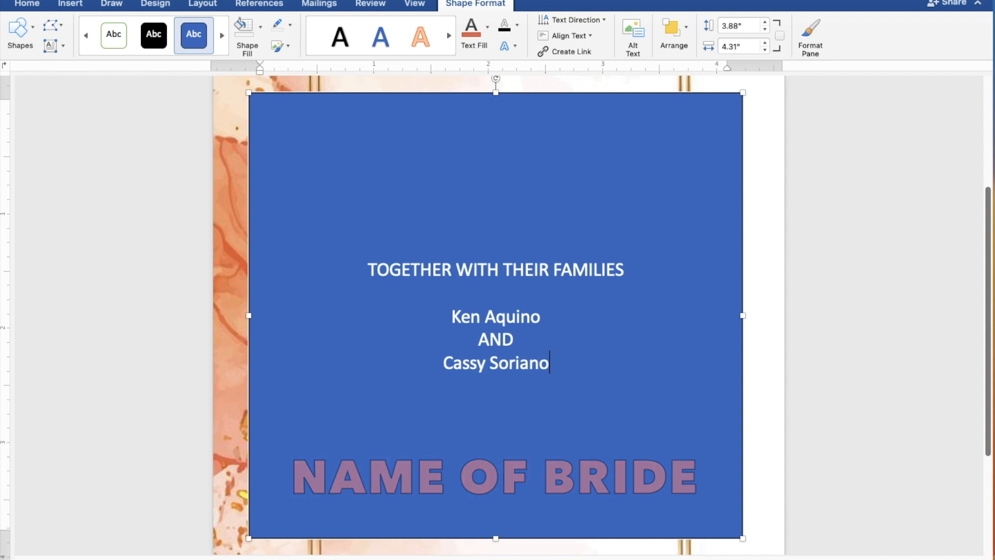
{"action": "key", "text": "Return"}
{"action": "key", "text": "Return"}
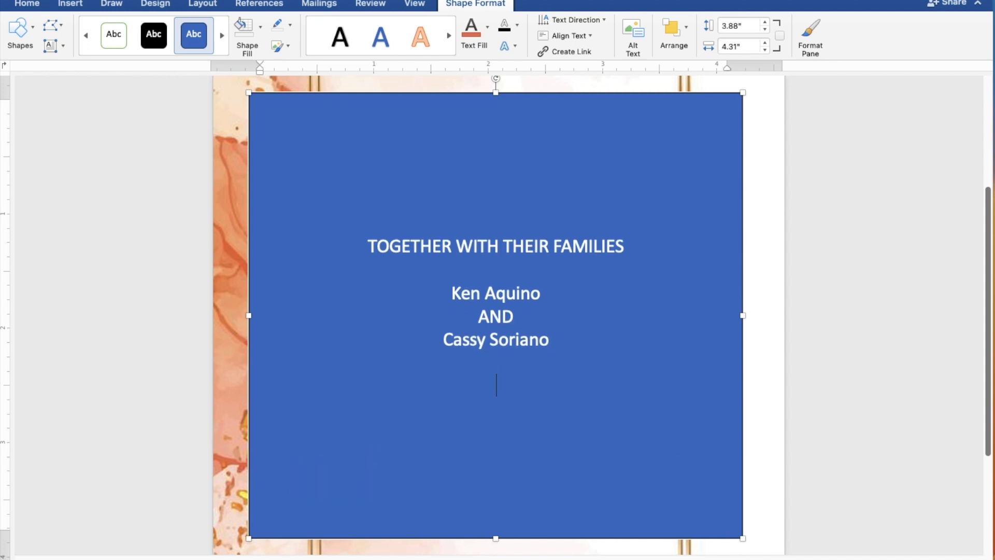
- Add the lines REQUEST THE PLEASURE OF YOUR PRESENCE and AS THEY JOYFULLY UNITE IN MARRIAGE
{"action": "type", "text": "REQUE"}
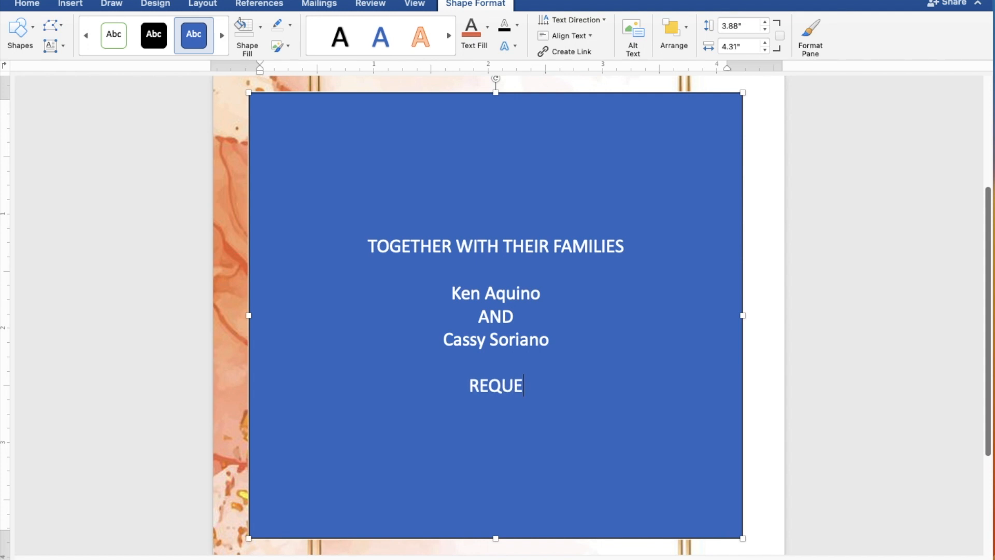
{"action": "type", "text": "ST T"}
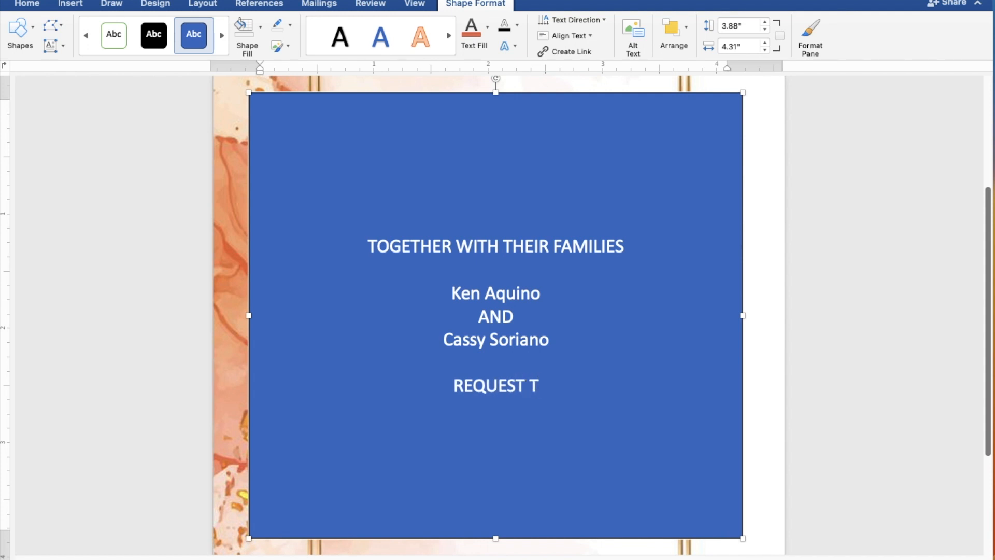
{"action": "type", "text": "HE"}
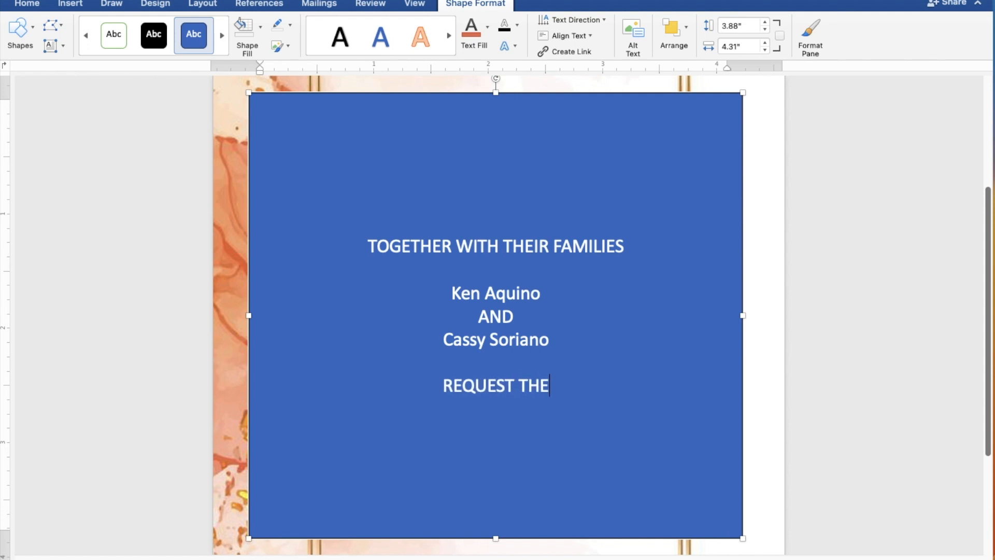
{"action": "type", "text": " PL"}
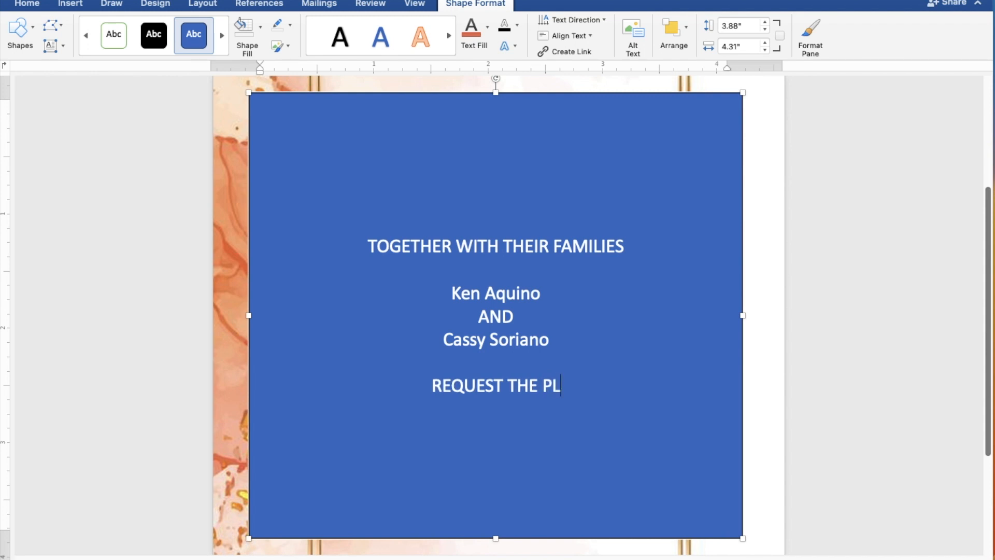
{"action": "type", "text": "EAS"}
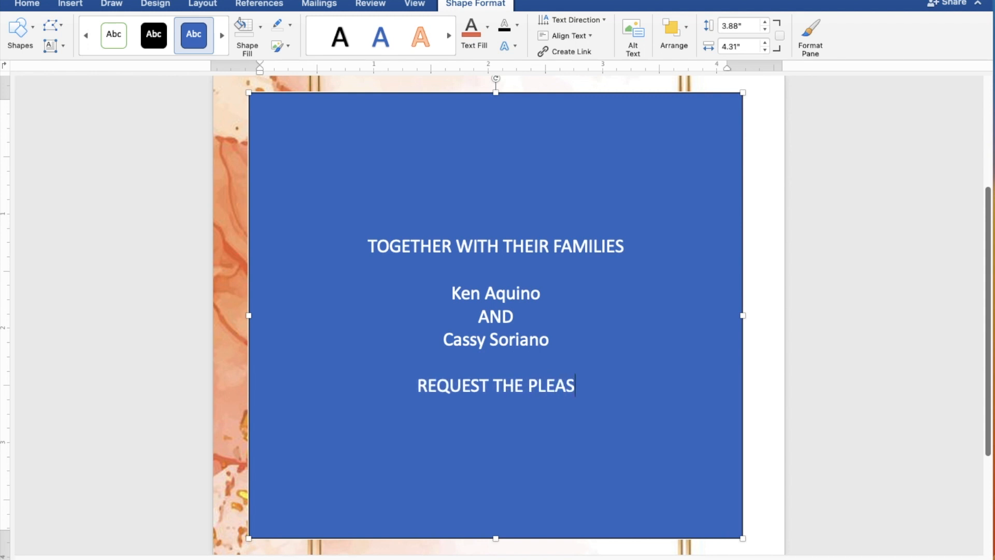
{"action": "type", "text": "URE"}
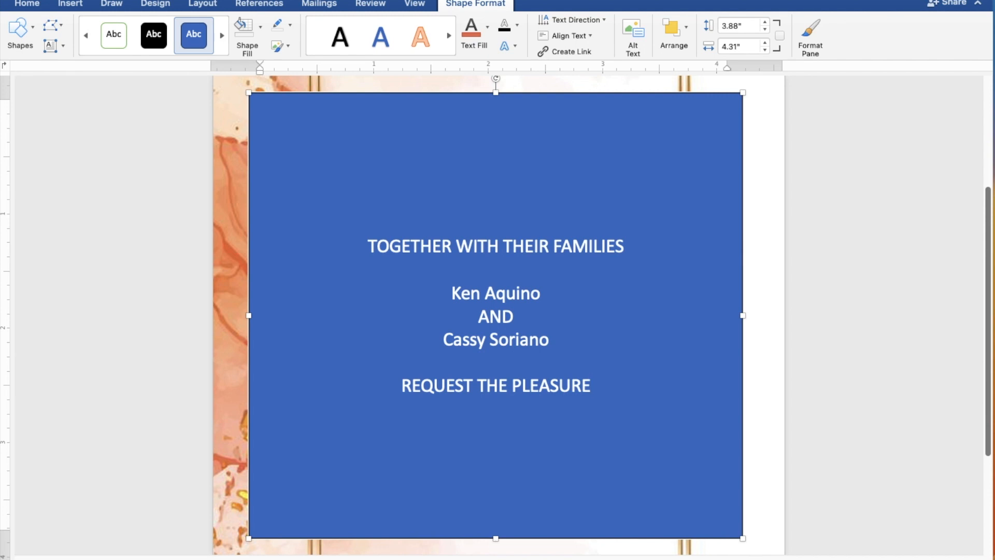
{"action": "type", "text": " OF"}
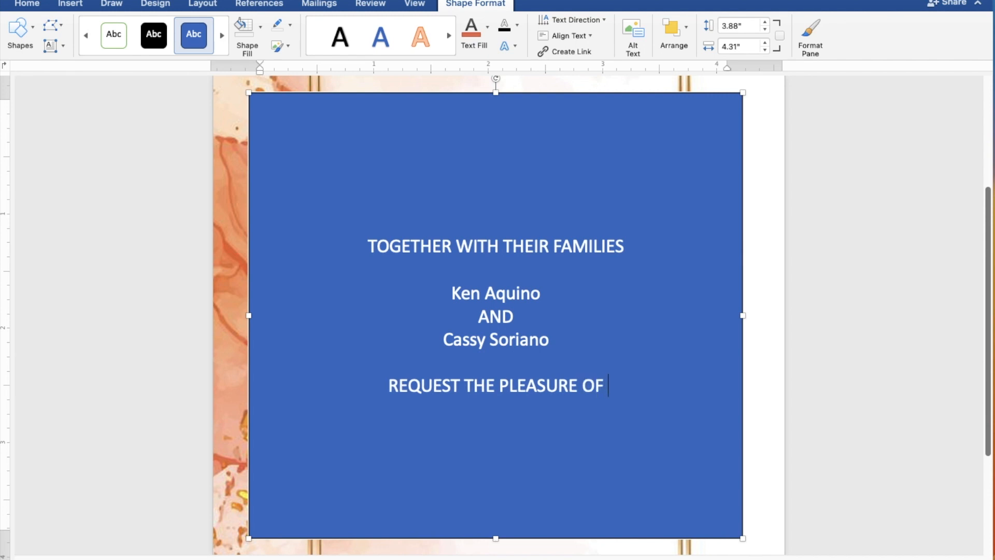
{"action": "type", "text": " YOUR PR"}
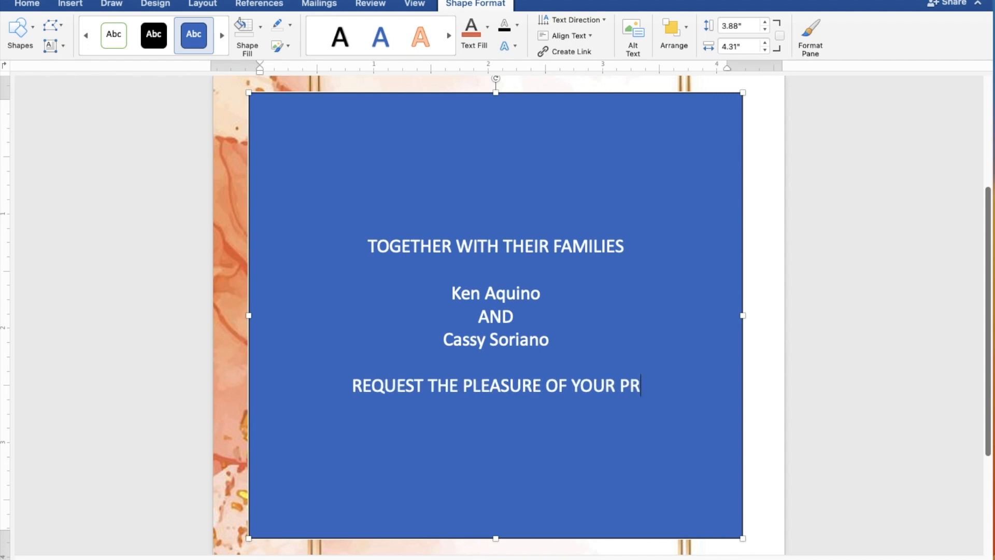
{"action": "type", "text": "ESENCE"}
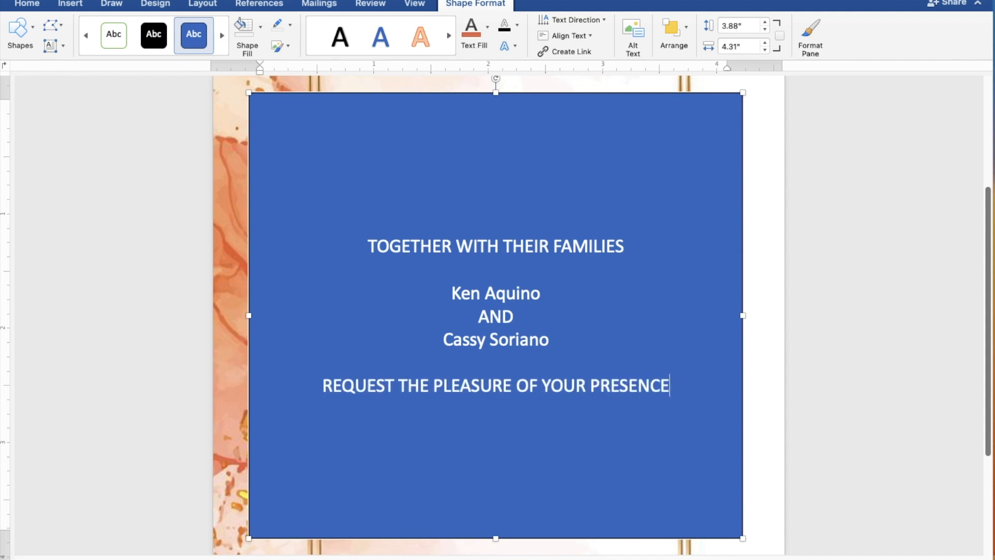
{"action": "key", "text": "Return"}
{"action": "type", "text": "A"}
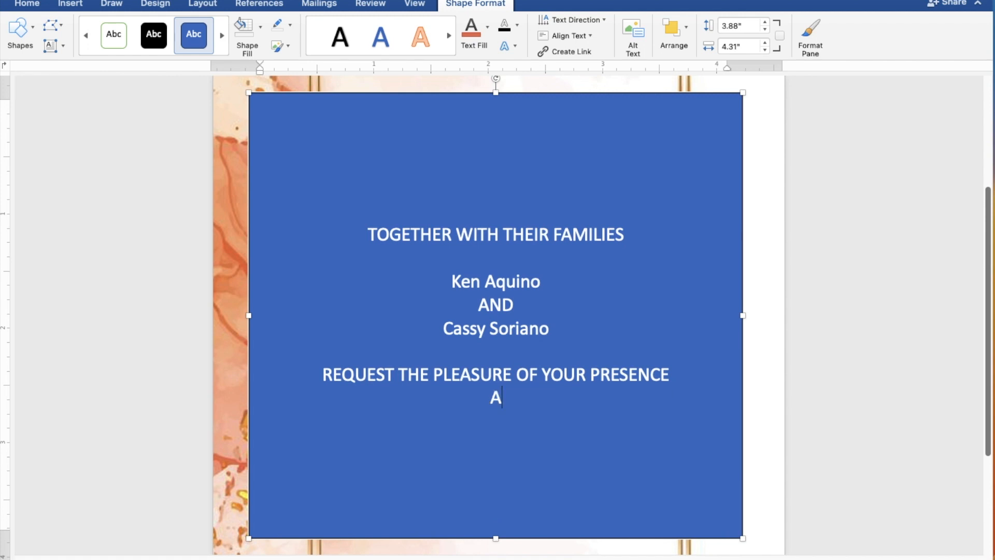
{"action": "type", "text": "S THEY"}
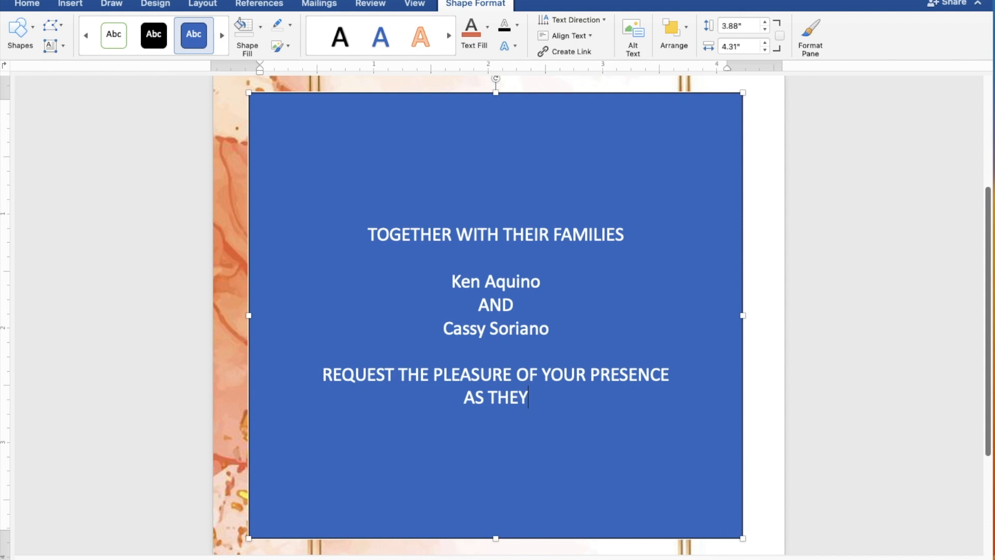
{"action": "type", "text": " JO"}
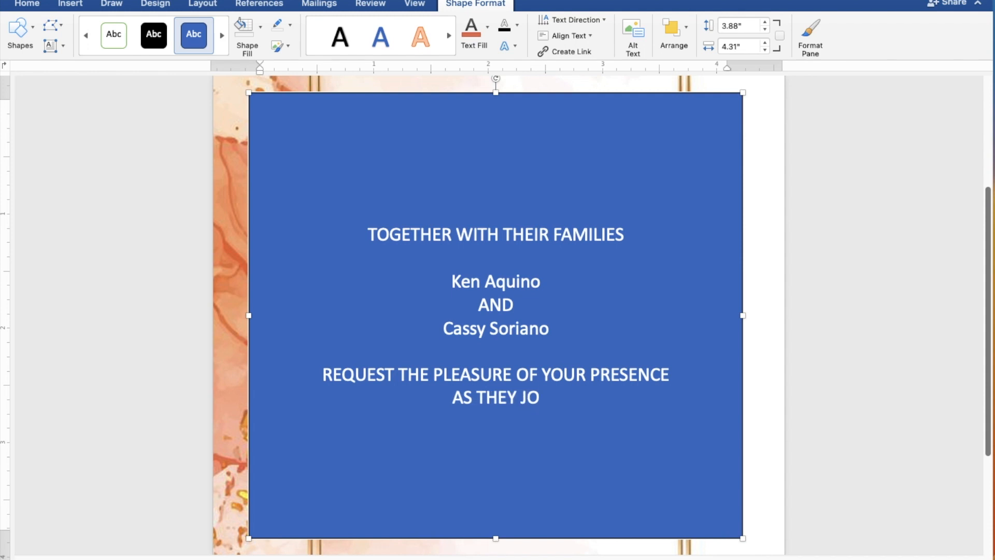
{"action": "type", "text": "YFULLY "}
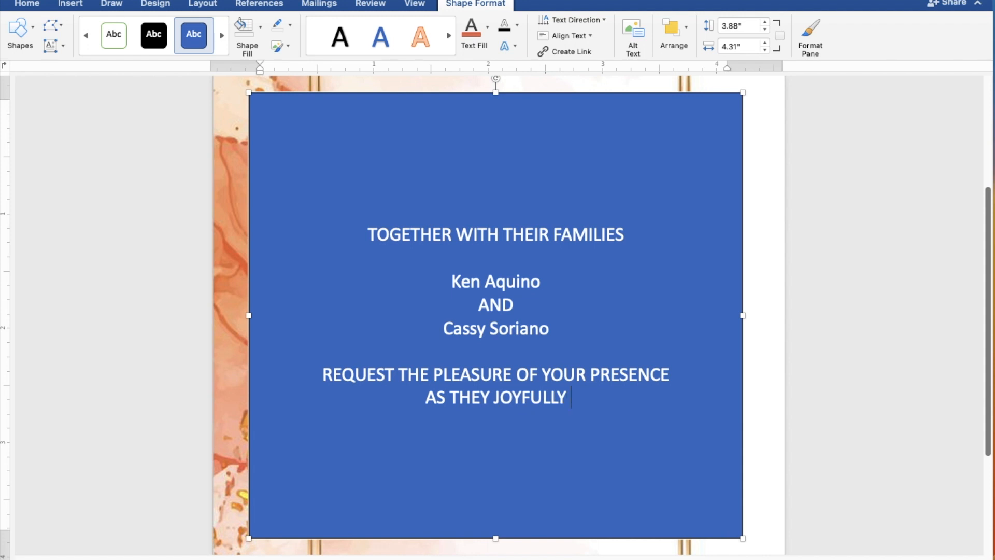
{"action": "type", "text": "UNITE IN MA"}
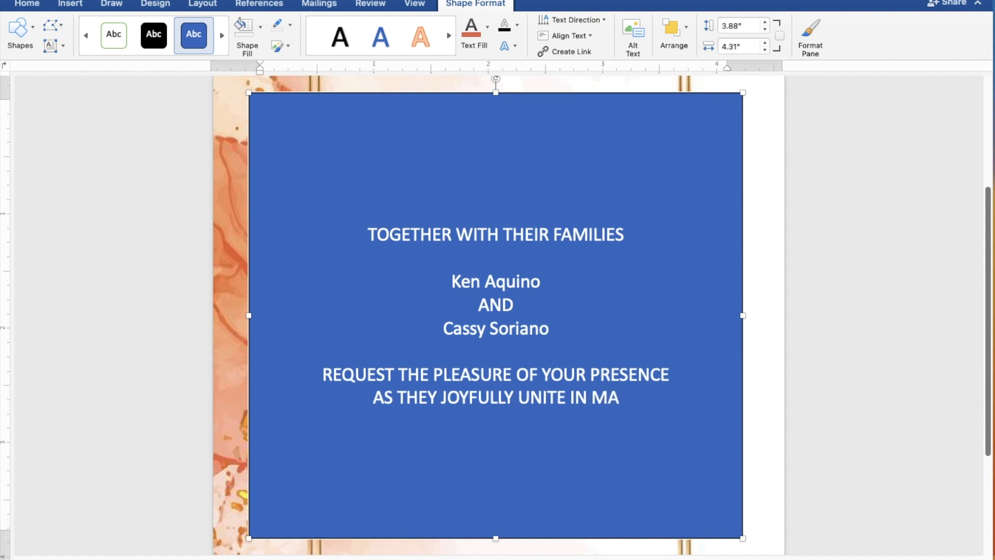
{"action": "type", "text": "RRI"}
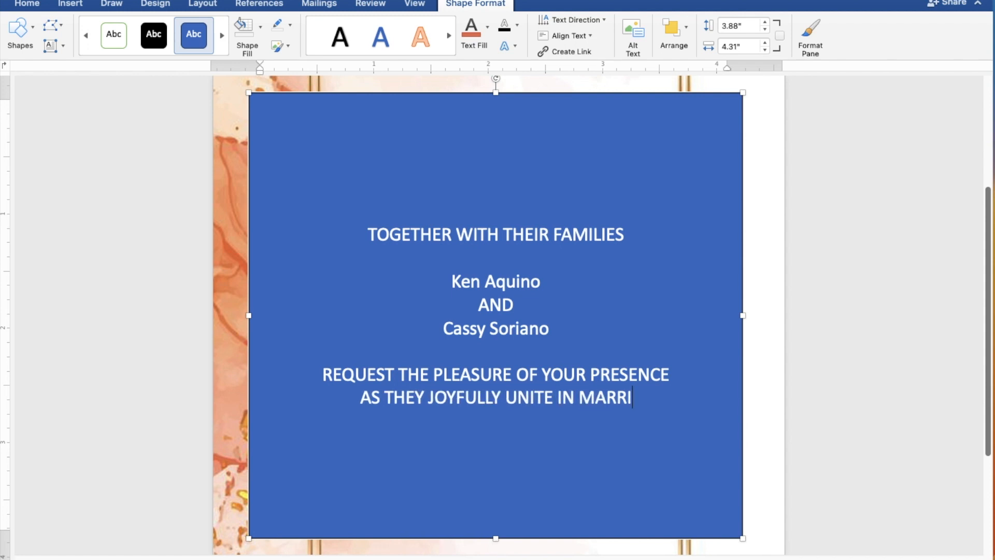
{"action": "type", "text": "AGE"}
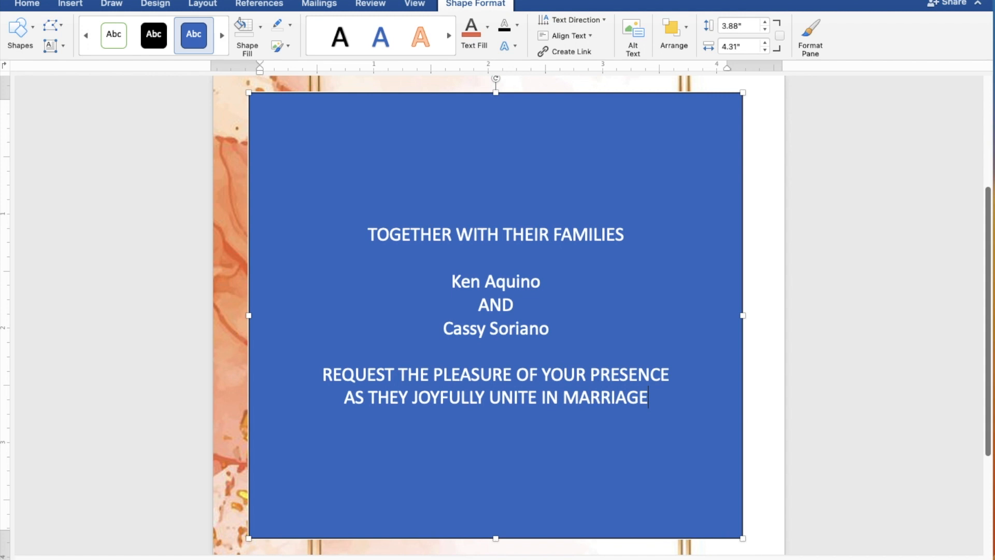
{"action": "key", "text": "Return"}
{"action": "key", "text": "Return"}
- Add SUNDAY, JULY 30, 2023 and 10:00 IN THE MORNING on separate lines
{"action": "type", "text": "SUND"}
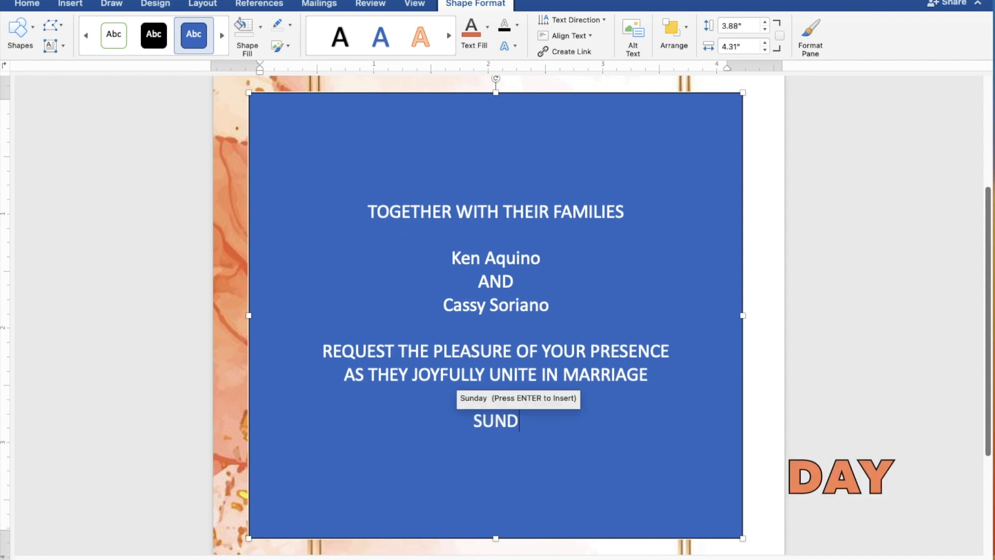
{"action": "key", "text": "Return"}
{"action": "key", "text": "Return"}
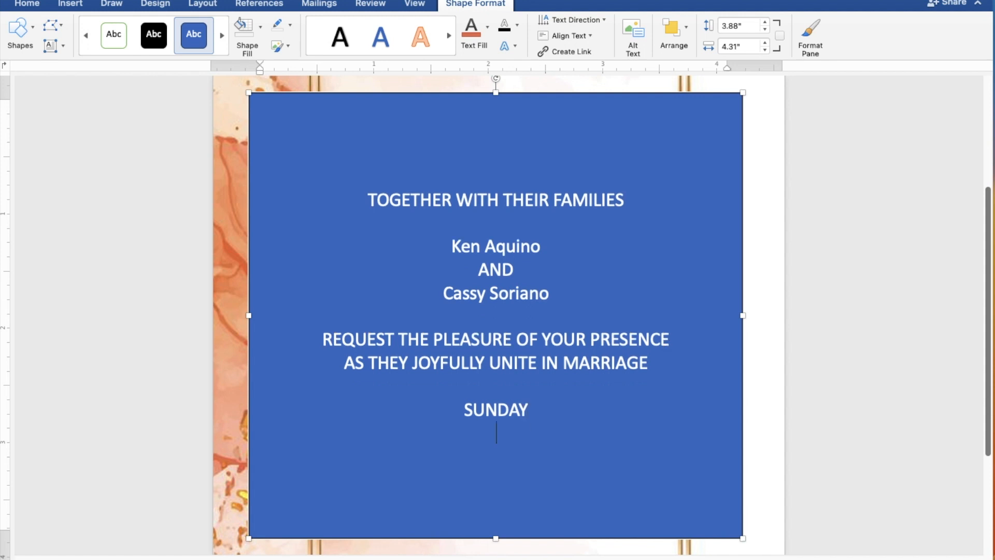
{"action": "type", "text": "JUL"}
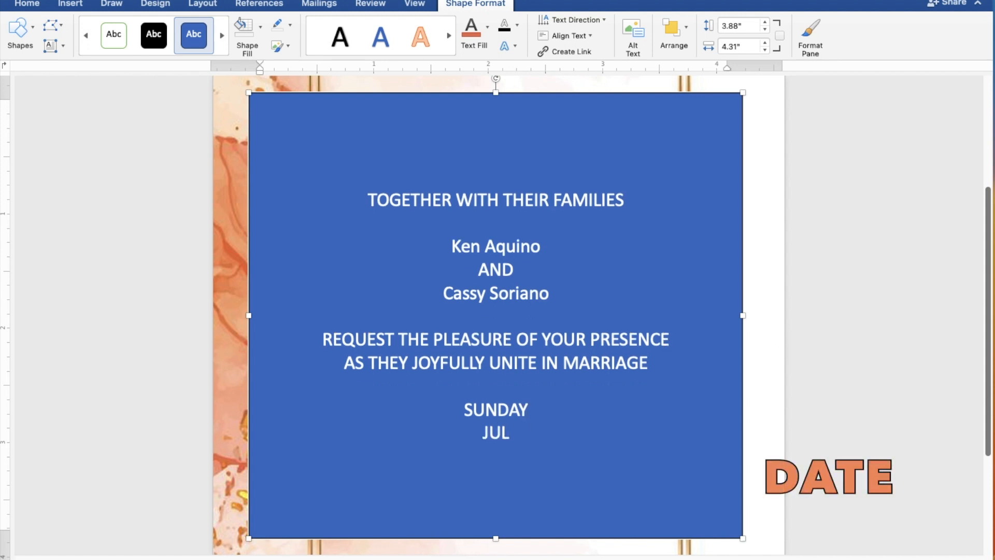
{"action": "type", "text": "Y 30, 2023"}
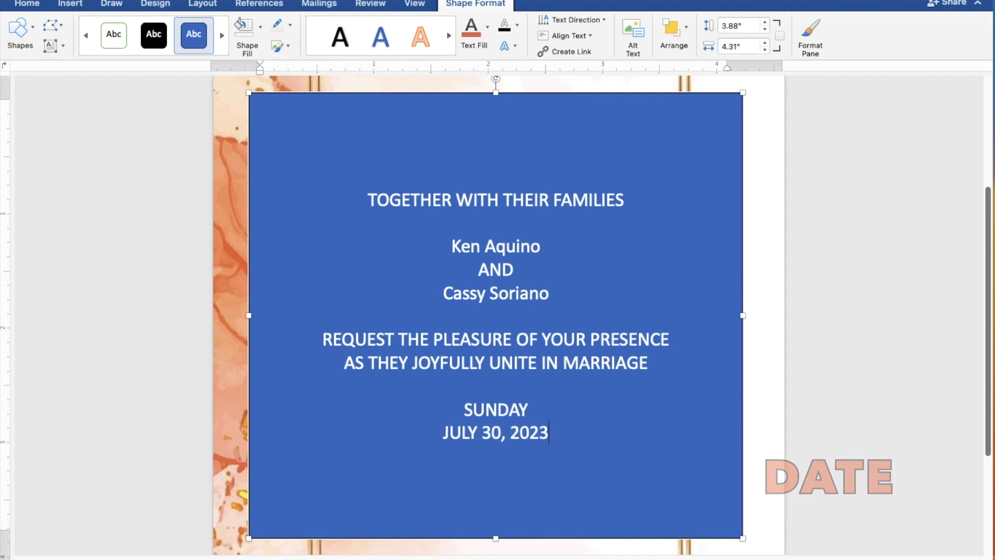
{"action": "key", "text": "Return"}
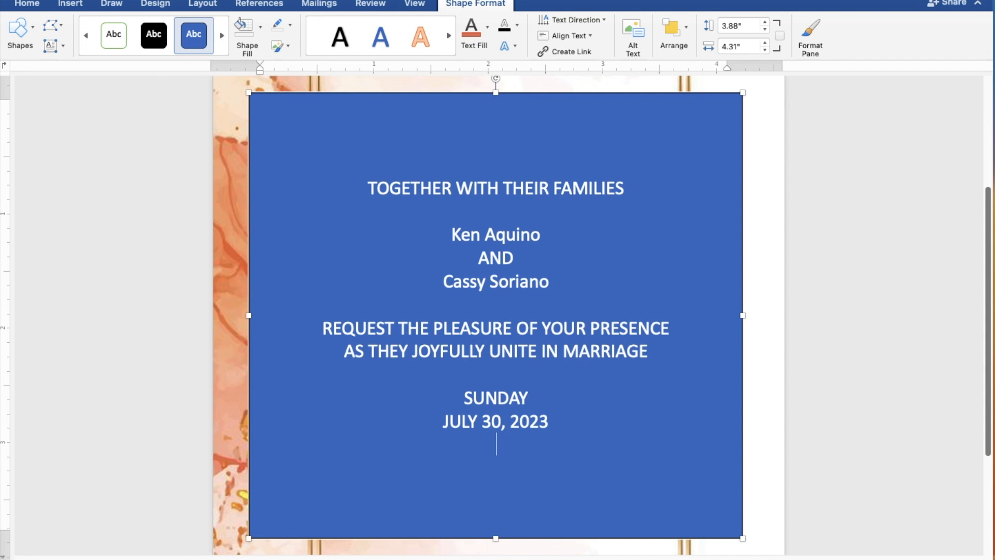
{"action": "type", "text": "10:00 I"}
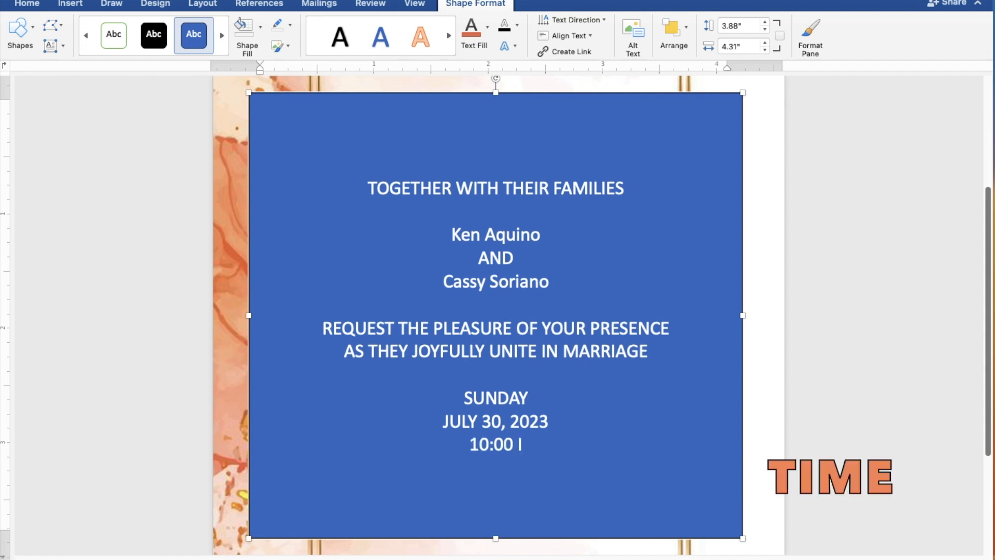
{"action": "type", "text": "N THE"}
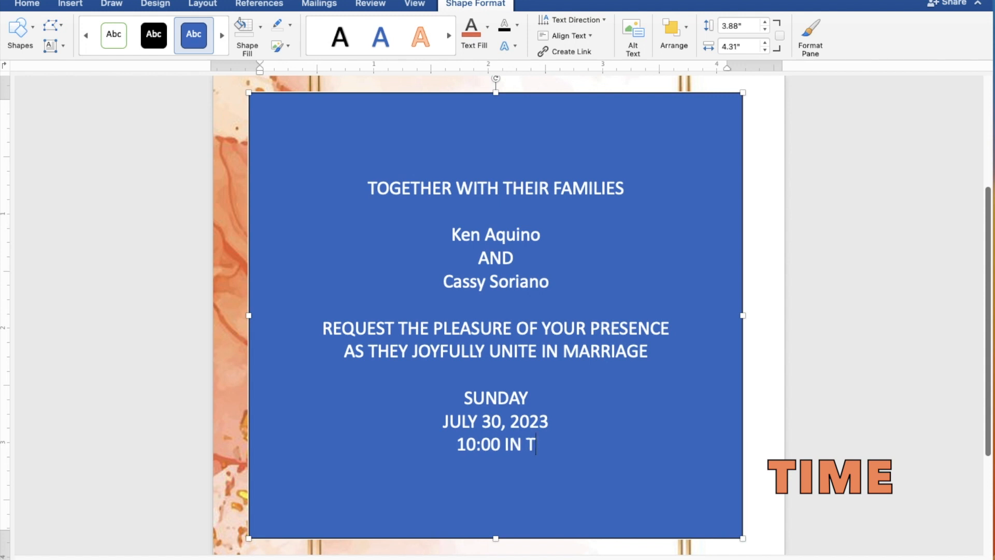
{"action": "type", "text": "MORNING"}
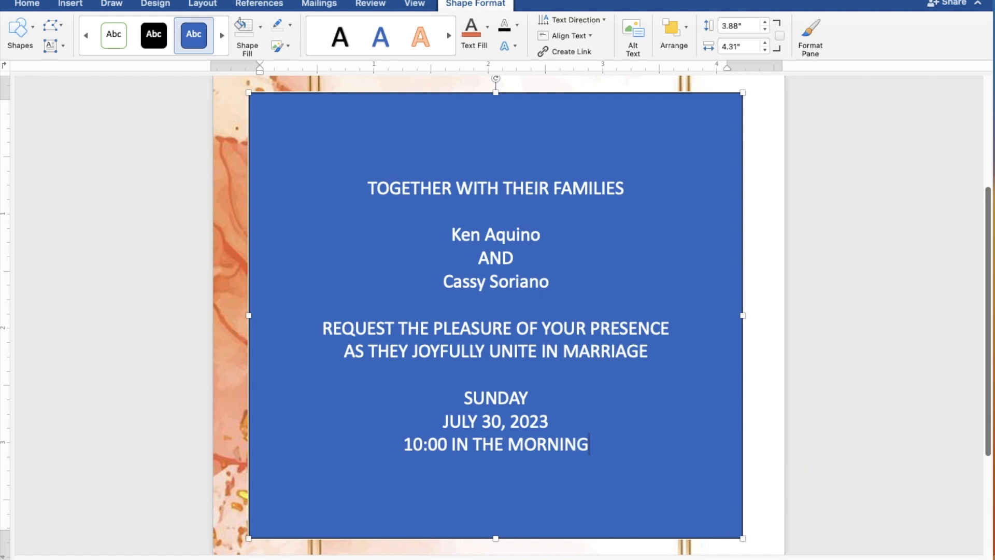
- Add ST. THOMAS AQUINAS PARISH CHURCH, MANGALDAN, PANGASINAN, and a closing 'Reception to follow' line
{"action": "key", "text": "Return"}
{"action": "type", "text": "ST"}
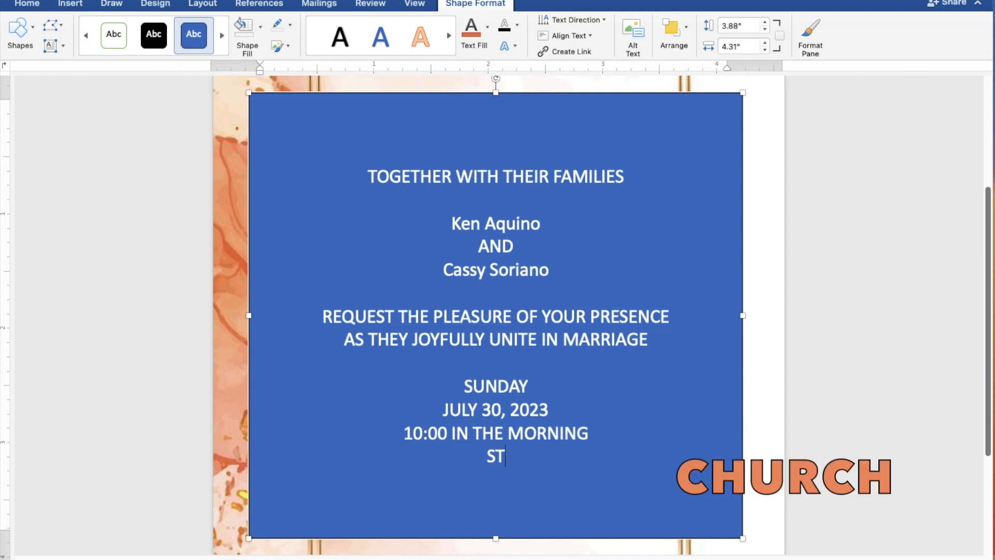
{"action": "type", "text": ". THOMA"}
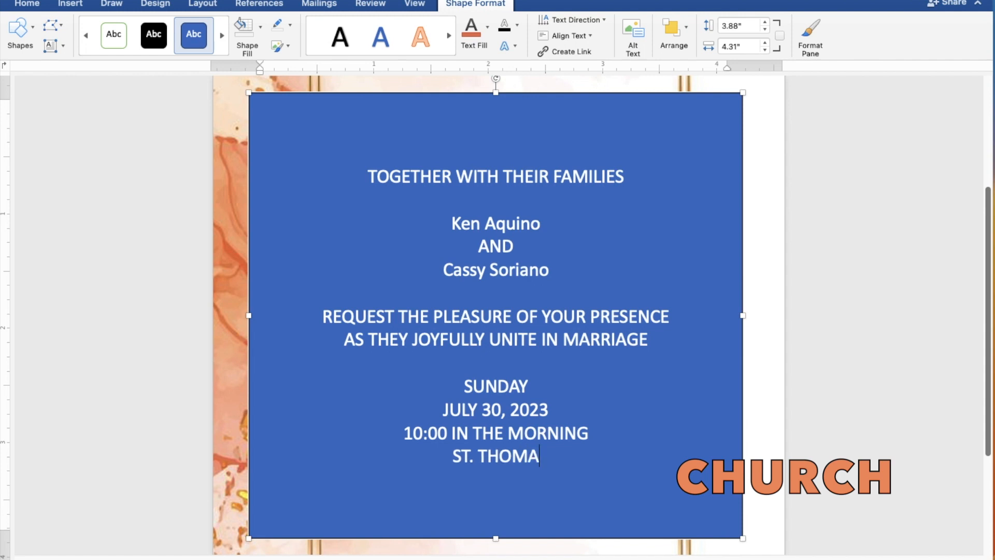
{"action": "type", "text": "S AQUIN"}
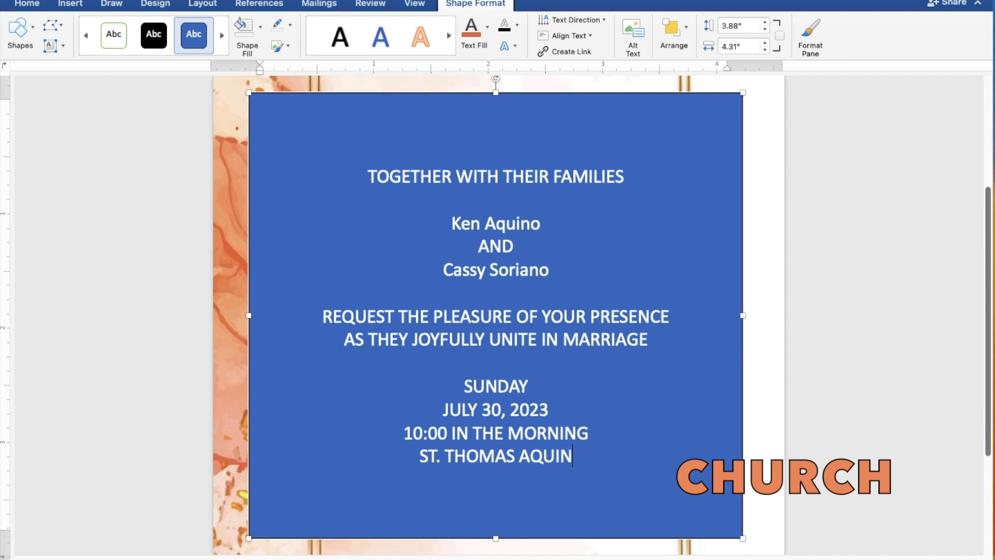
{"action": "type", "text": "AS "}
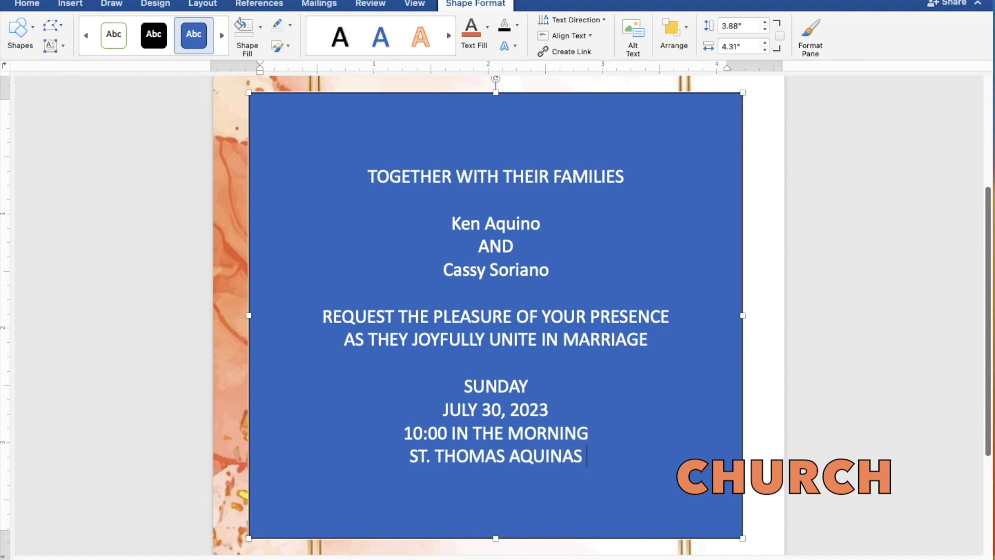
{"action": "type", "text": "PARISH CHURCH"}
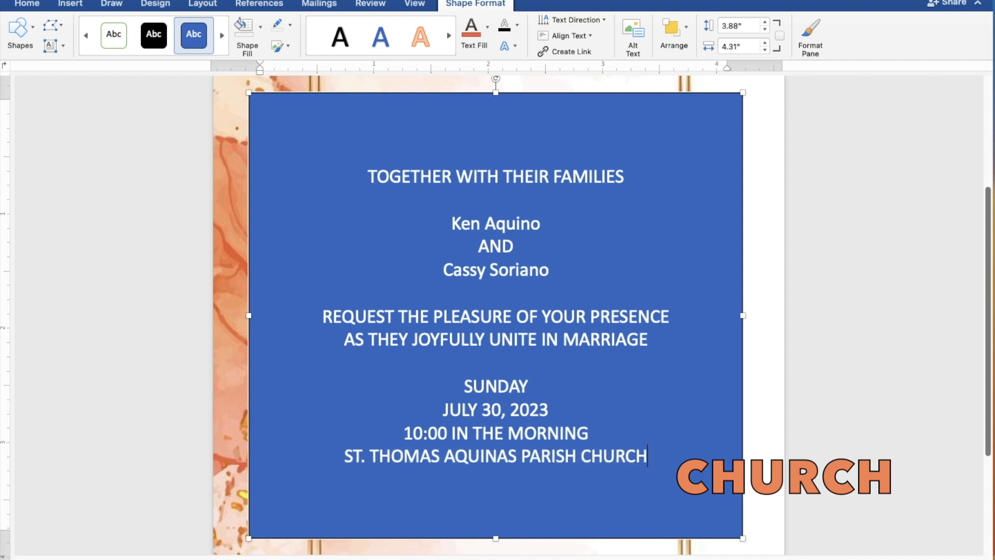
{"action": "key", "text": "Return"}
{"action": "type", "text": "MAN"}
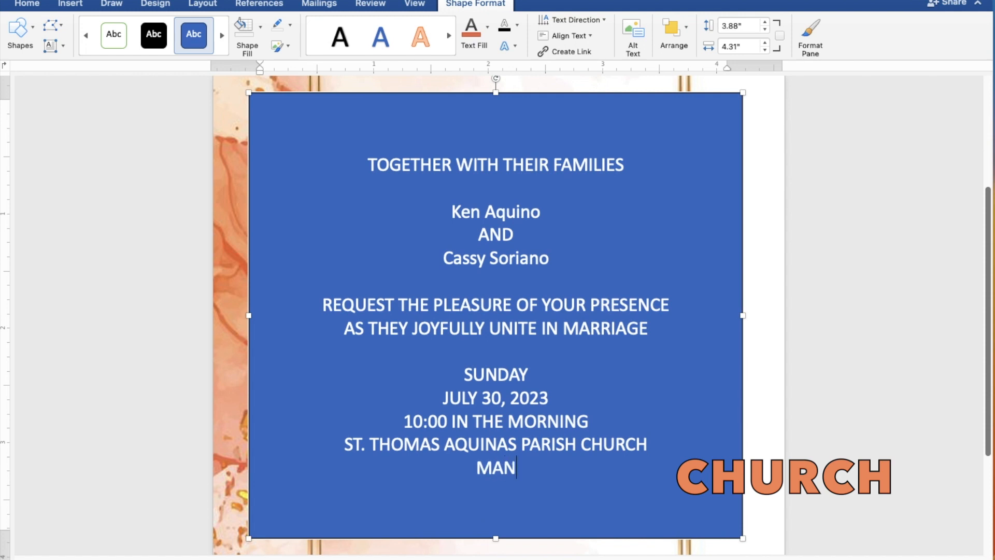
{"action": "type", "text": "GALD"}
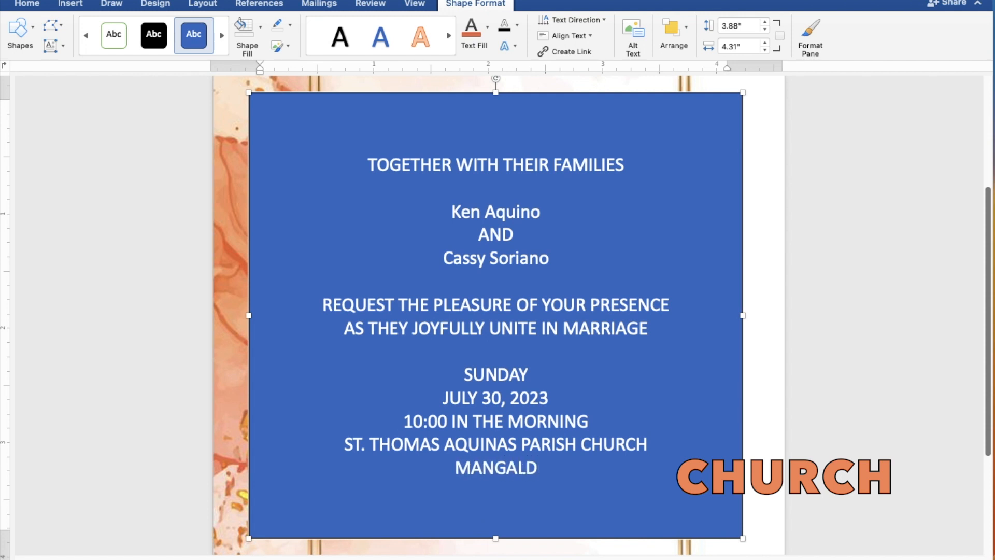
{"action": "type", "text": "AN, "}
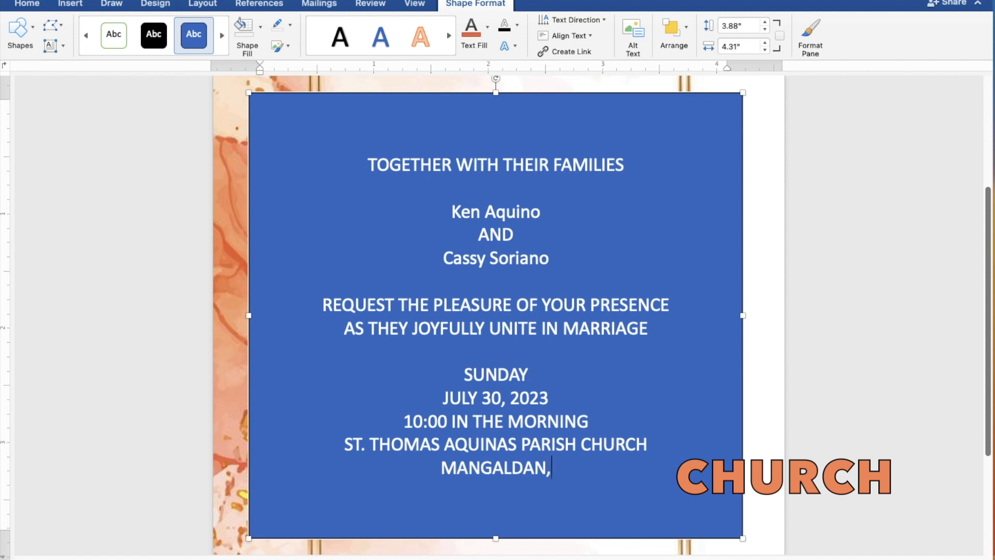
{"action": "type", "text": "PAN"}
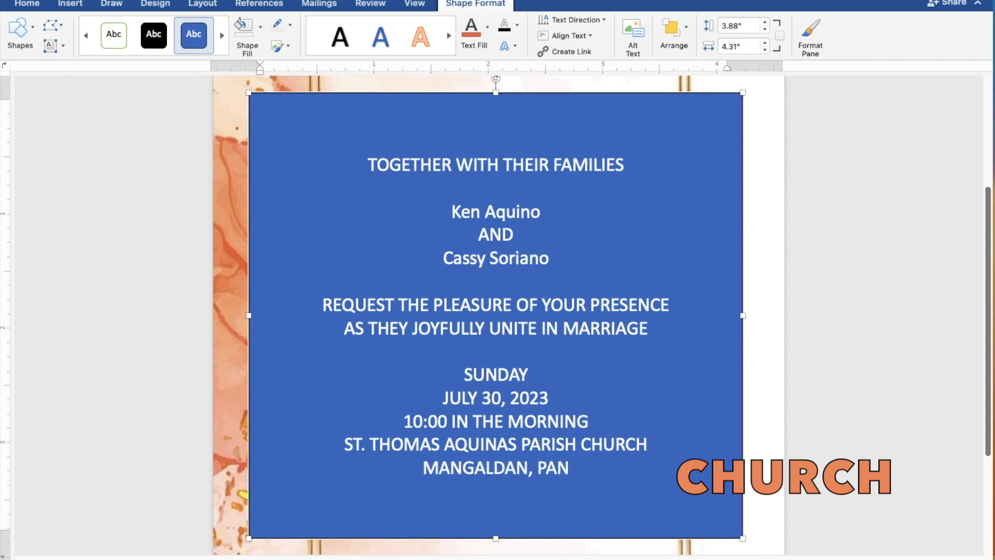
{"action": "type", "text": "GAS"}
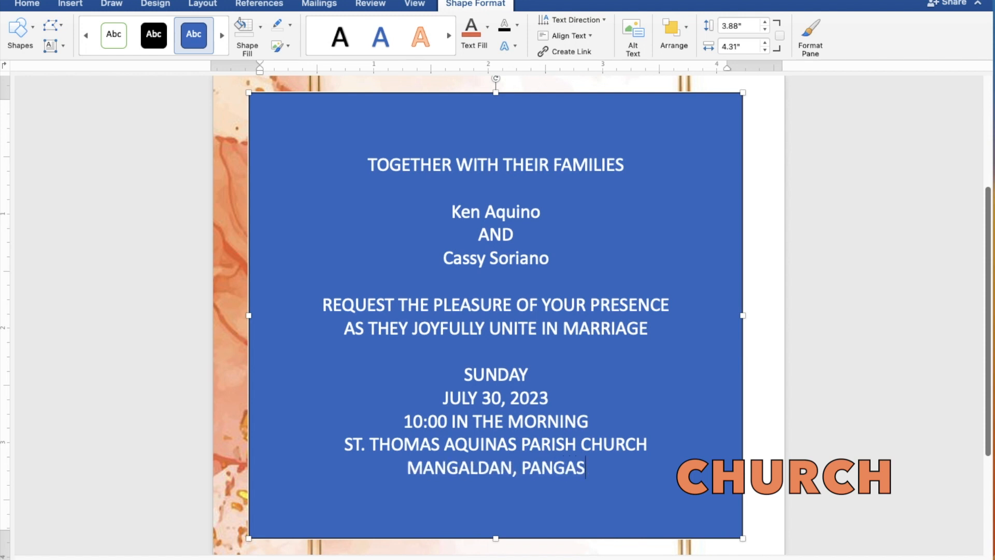
{"action": "type", "text": "INAN"}
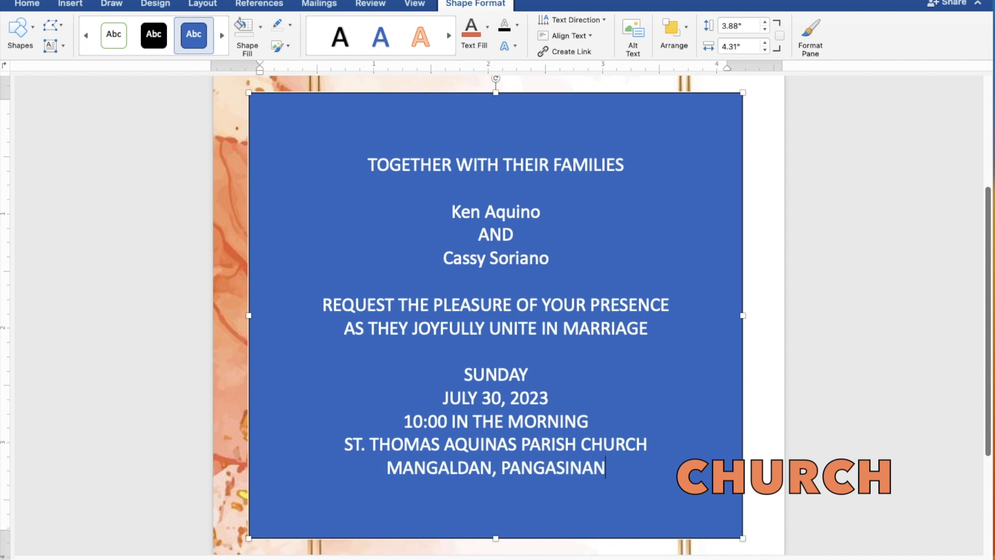
{"action": "key", "text": "Return"}
{"action": "key", "text": "Return"}
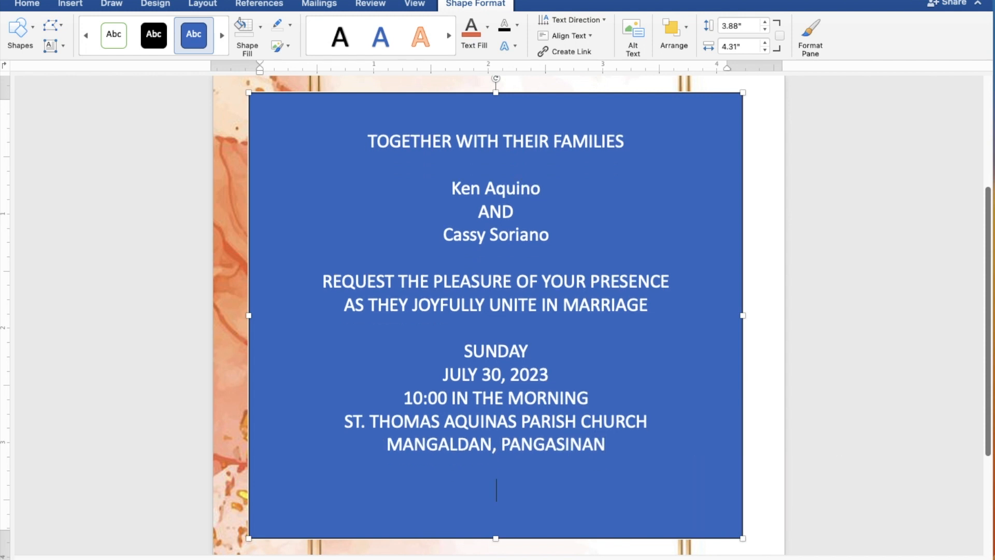
{"action": "type", "text": "Reception "}
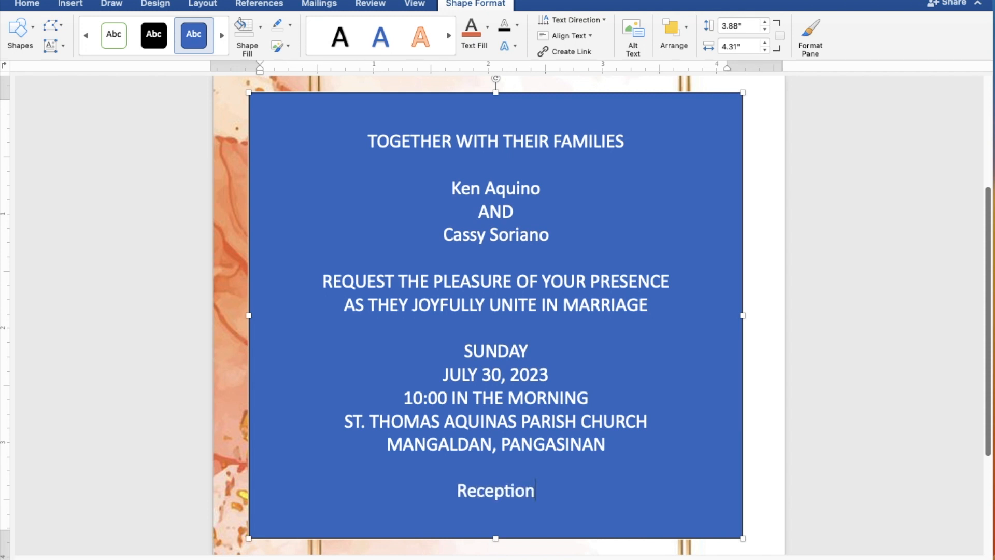
{"action": "type", "text": "to"}
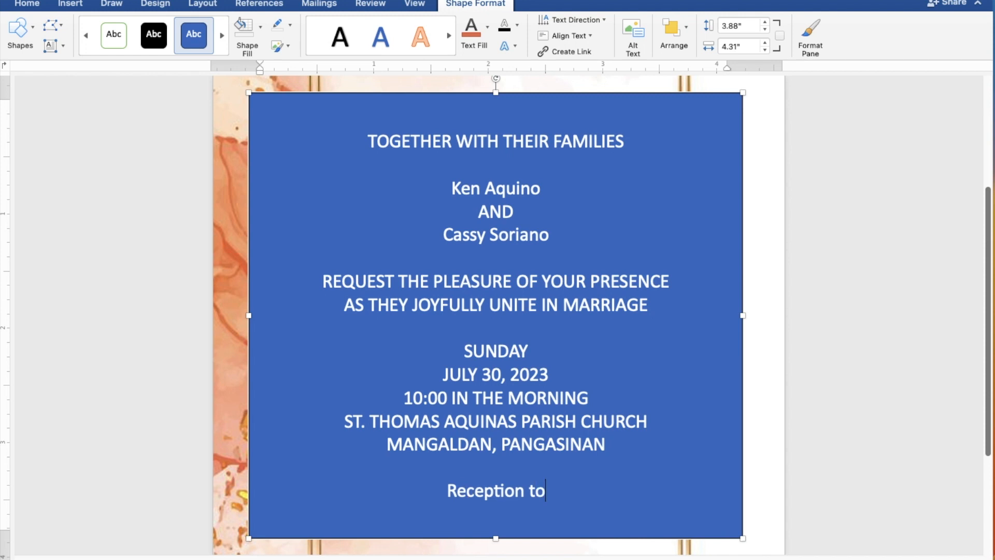
{"action": "type", "text": " fol"}
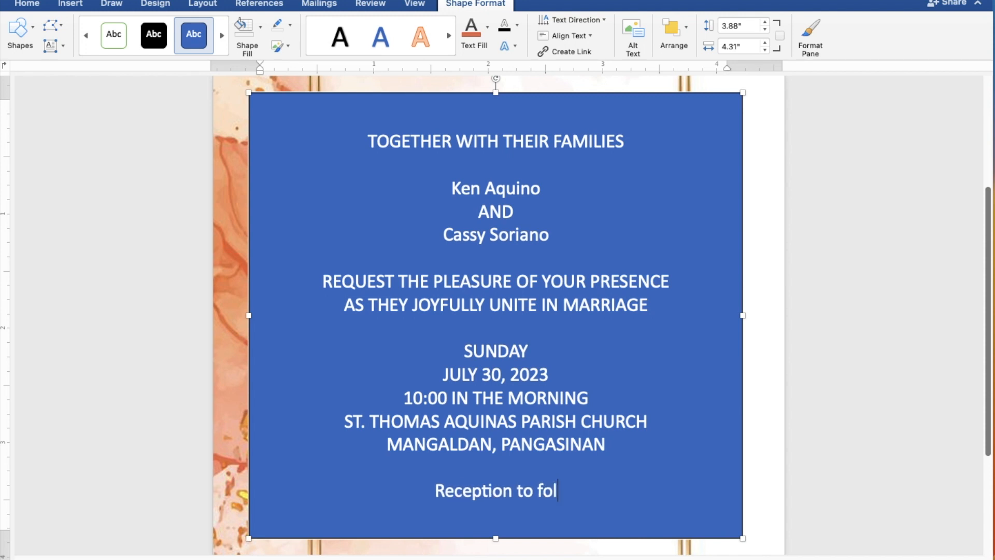
{"action": "type", "text": "low"}
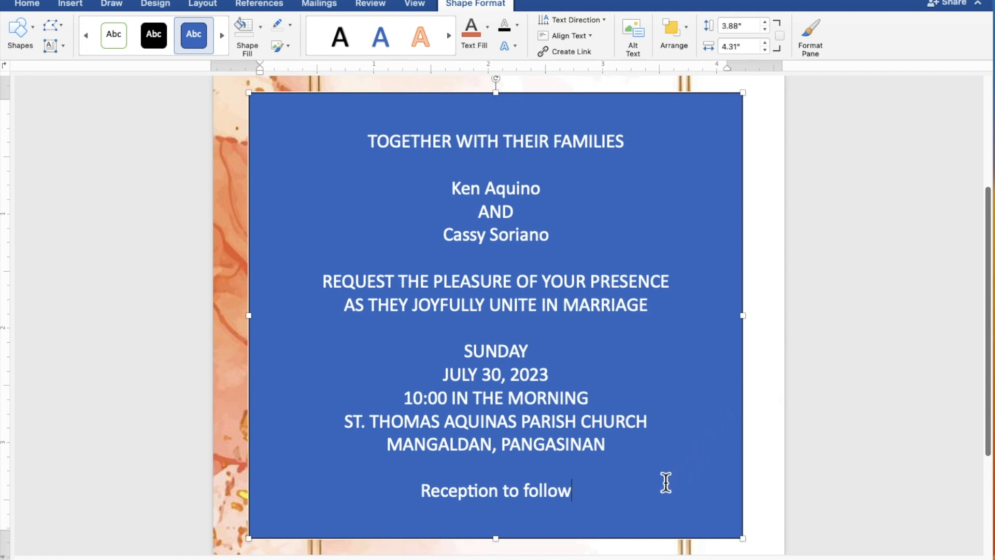
- Select the invitation text and set the rectangle's Shape Fill to No Fill
{"action": "left_click_drag", "start_coordinate": [571, 489], "coordinate": [368, 153]}
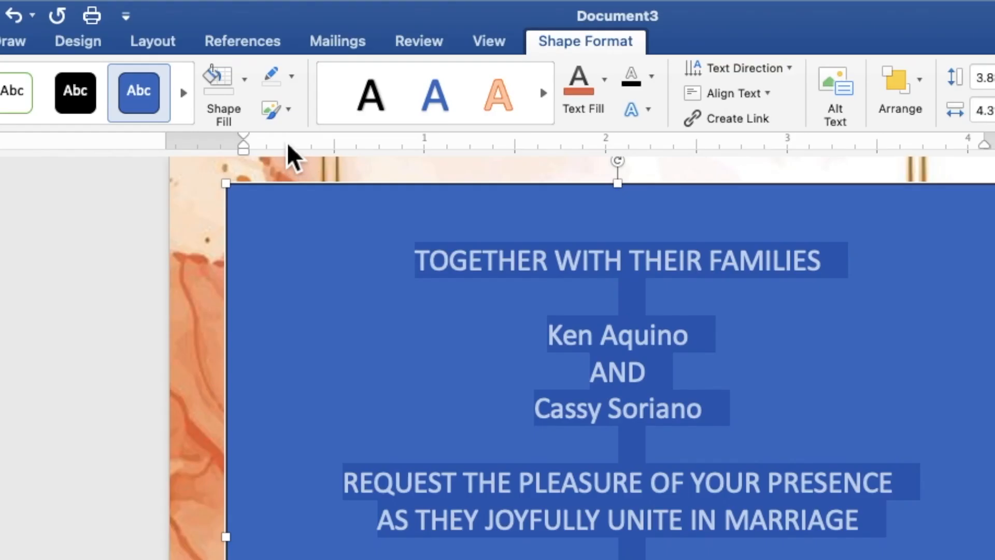
{"action": "left_click", "coordinate": [247, 93]}
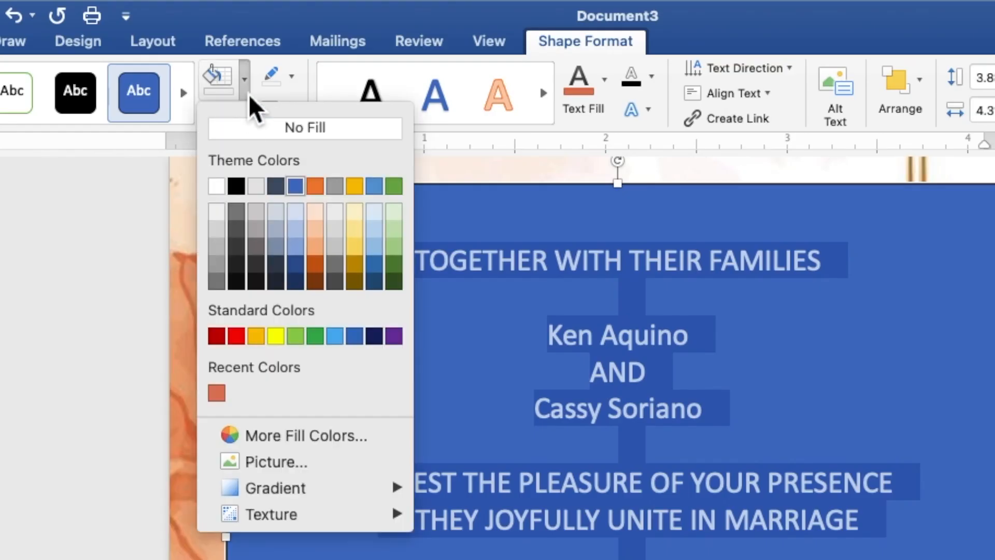
{"action": "left_click", "coordinate": [252, 126]}
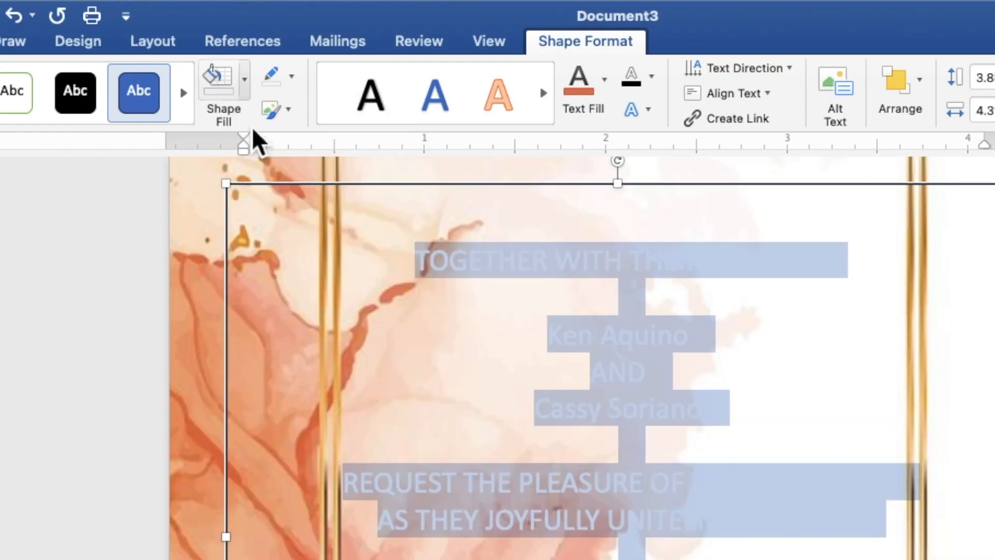
- Give the text box No Outline and set the invitation text fill to black
{"action": "left_click", "coordinate": [292, 77]}
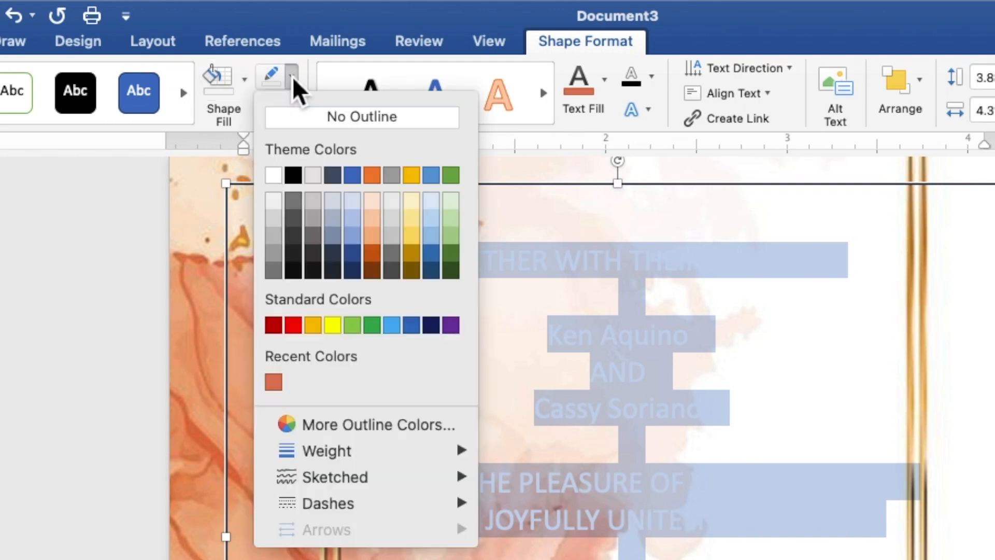
{"action": "left_click", "coordinate": [309, 124]}
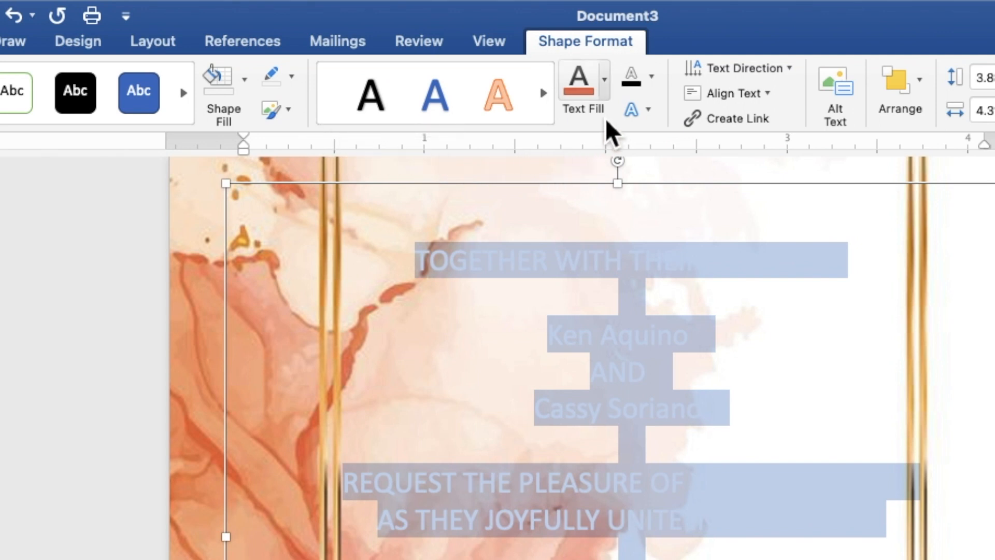
{"action": "left_click", "coordinate": [606, 93]}
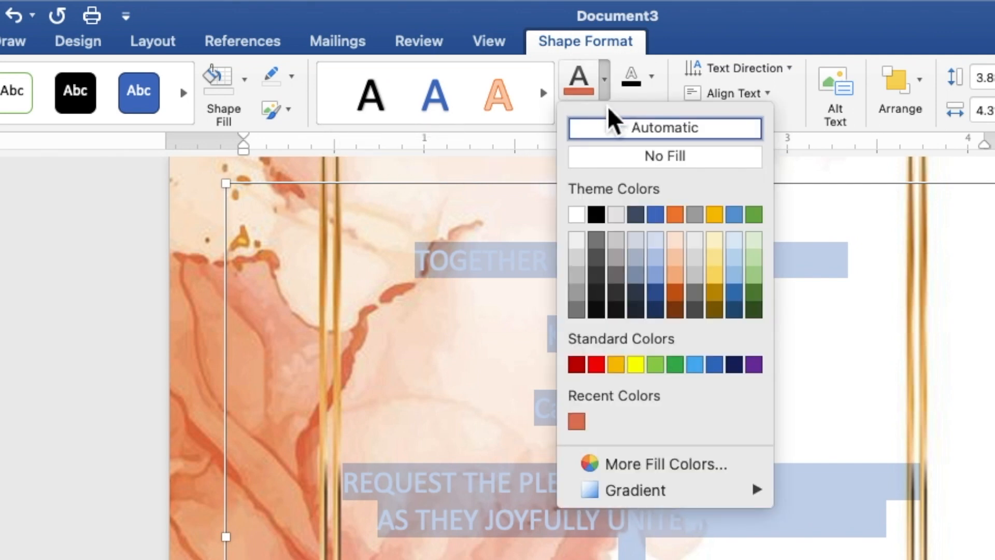
{"action": "left_click", "coordinate": [599, 218]}
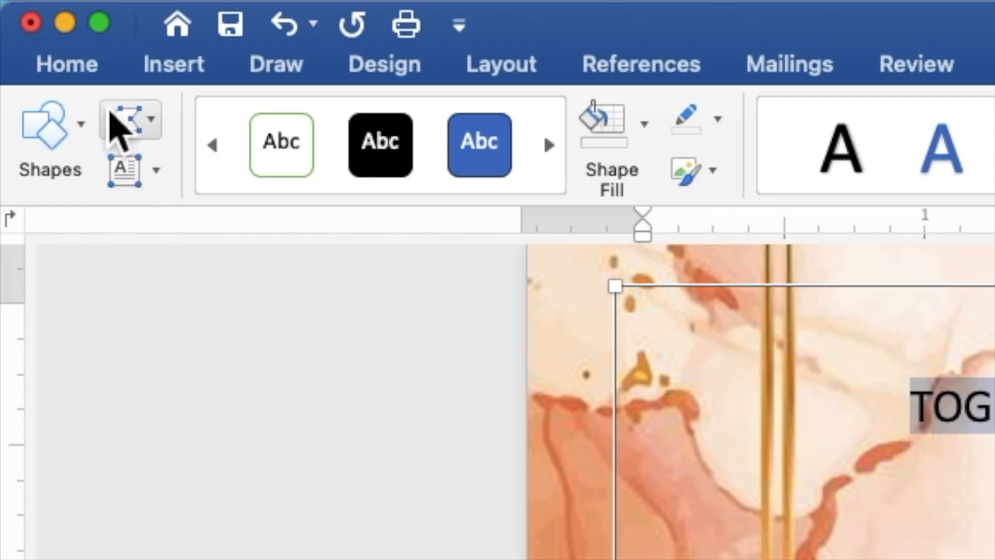
- Change the invitation wording to Times New Roman at font size 9
{"action": "left_click", "coordinate": [89, 73]}
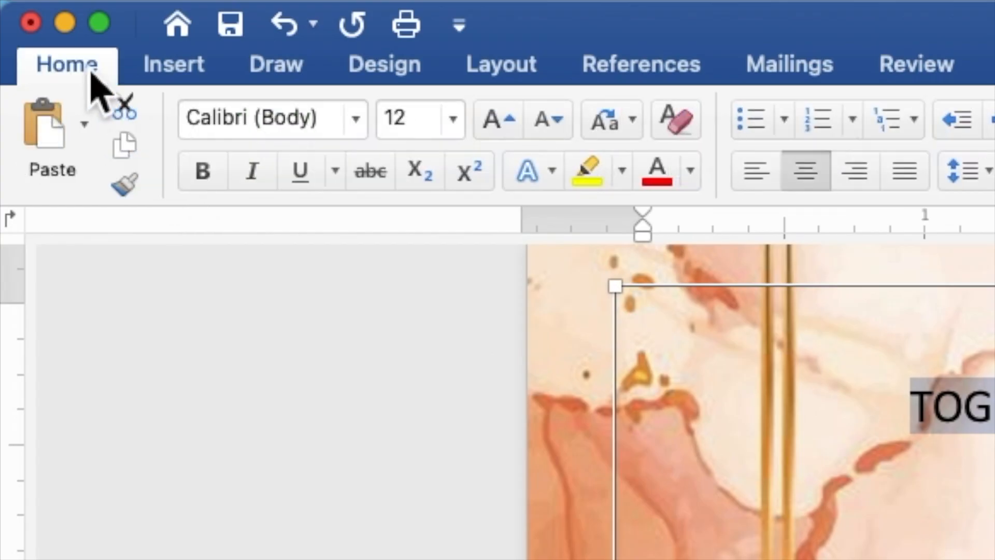
{"action": "left_click", "coordinate": [365, 137]}
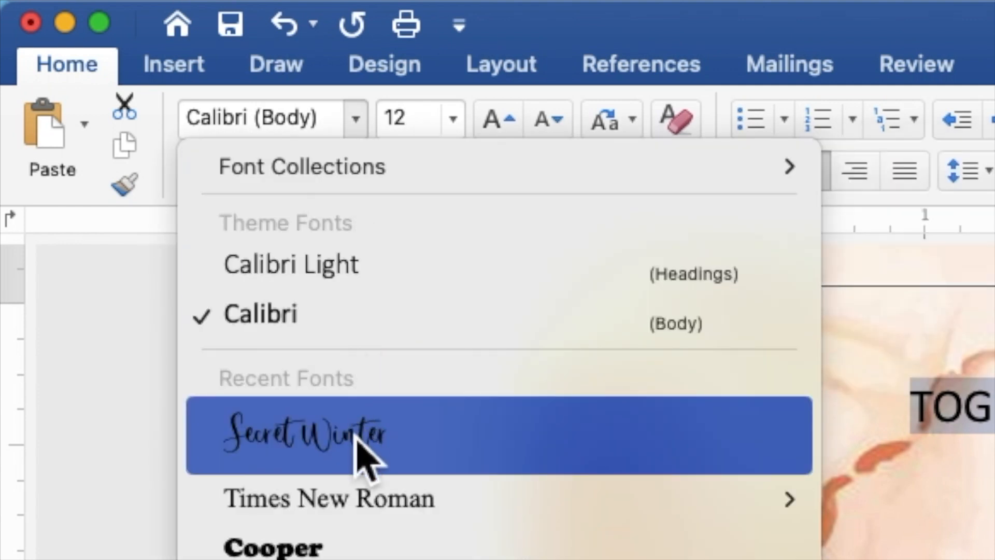
{"action": "left_click", "coordinate": [356, 500]}
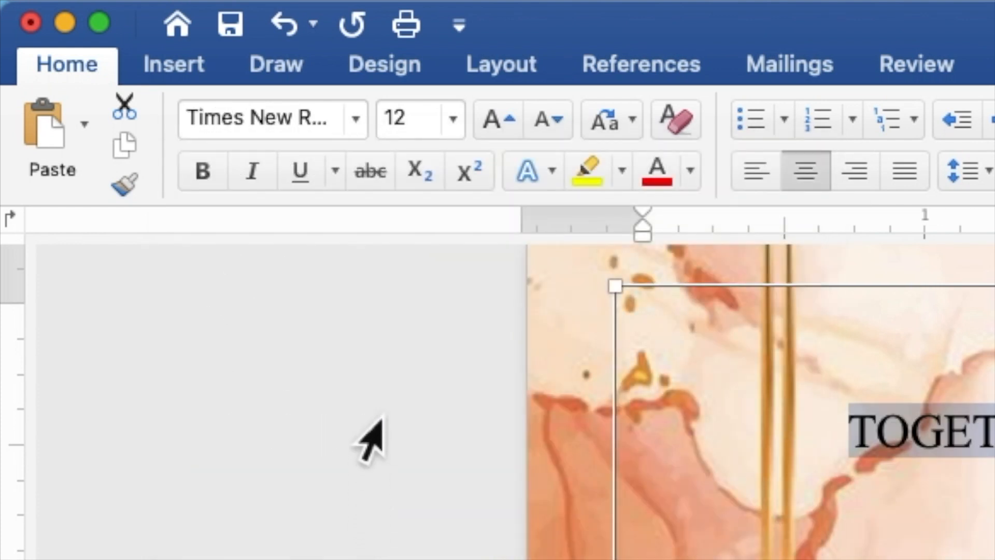
{"action": "left_click_drag", "start_coordinate": [429, 134], "coordinate": [389, 136]}
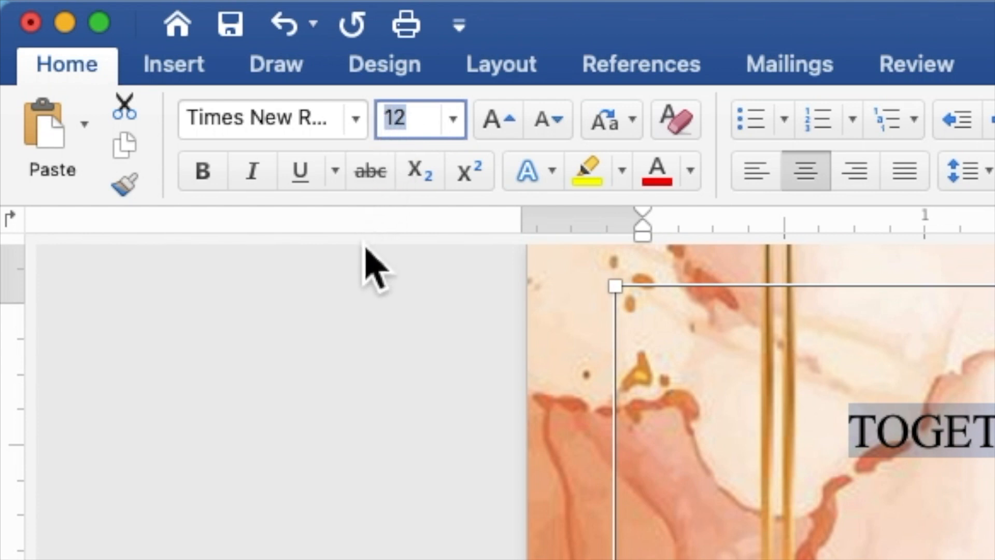
{"action": "type", "text": "9"}
{"action": "key", "text": "Return"}
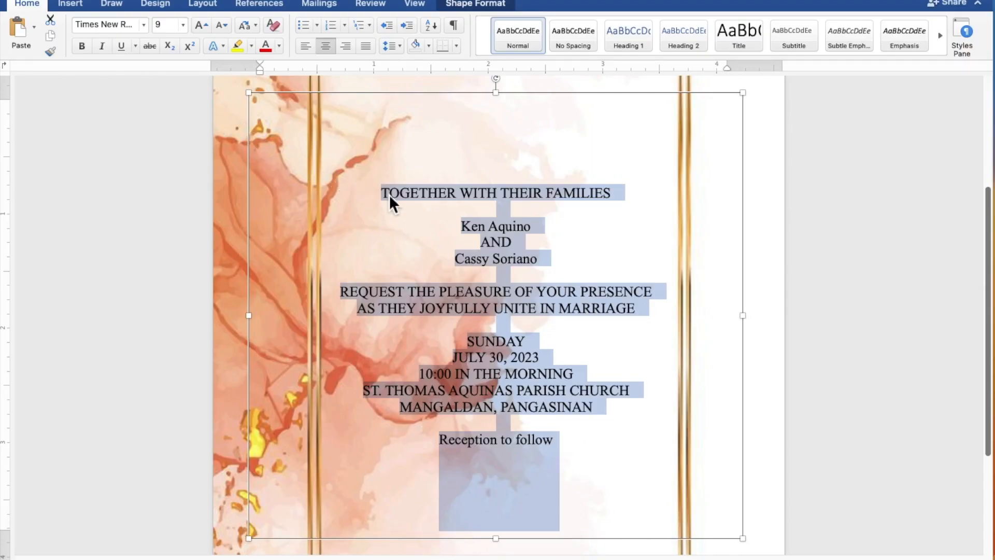
- Format the two name lines and 'Reception to follow' in Secret Winter script, size 15
{"action": "left_click", "coordinate": [538, 234]}
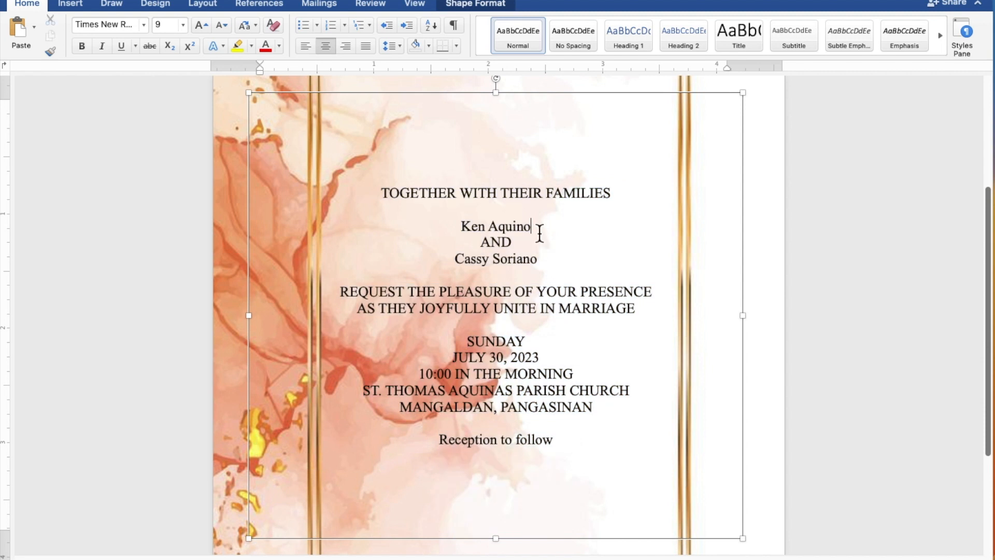
{"action": "left_click_drag", "start_coordinate": [534, 231], "coordinate": [469, 229]}
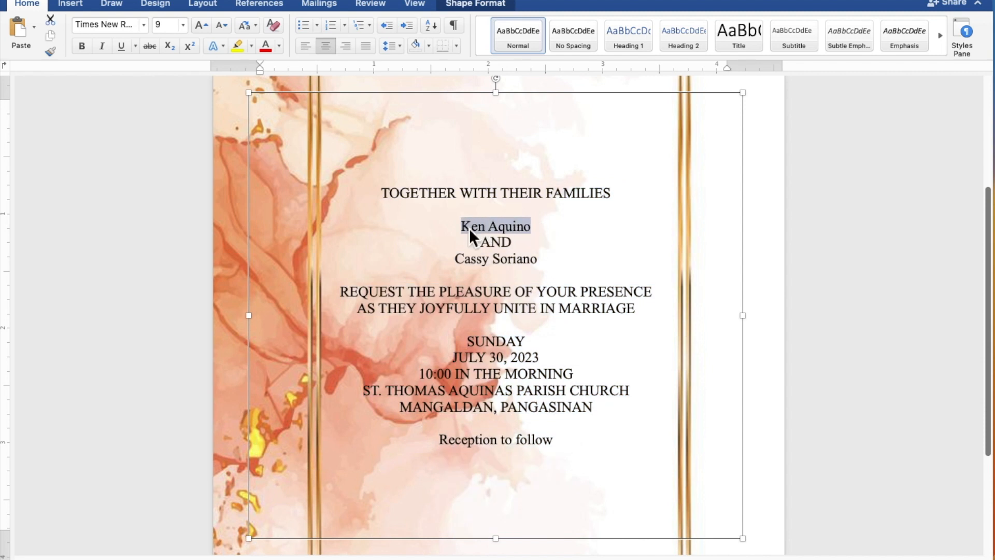
{"action": "left_click_drag", "start_coordinate": [539, 260], "coordinate": [465, 268]}
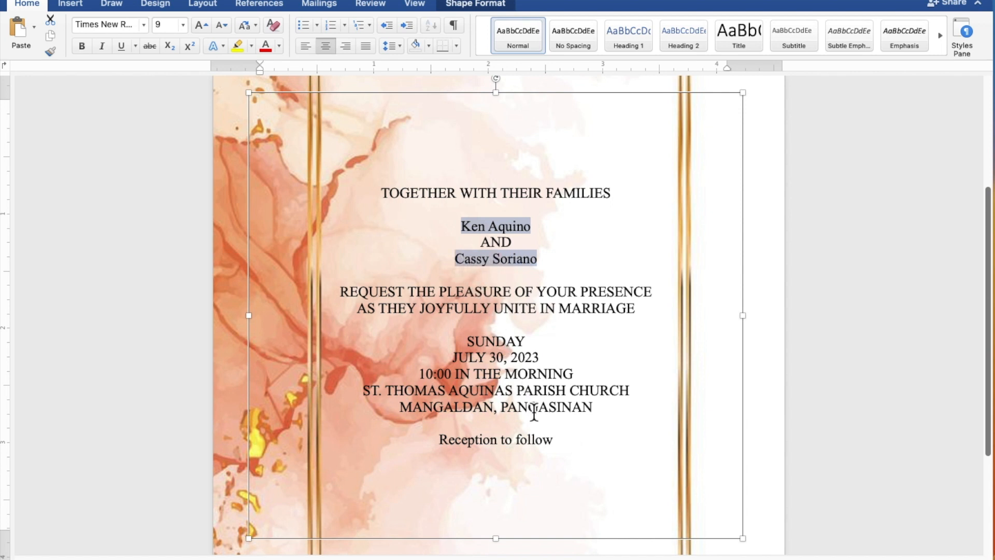
{"action": "left_click_drag", "start_coordinate": [558, 447], "coordinate": [489, 450]}
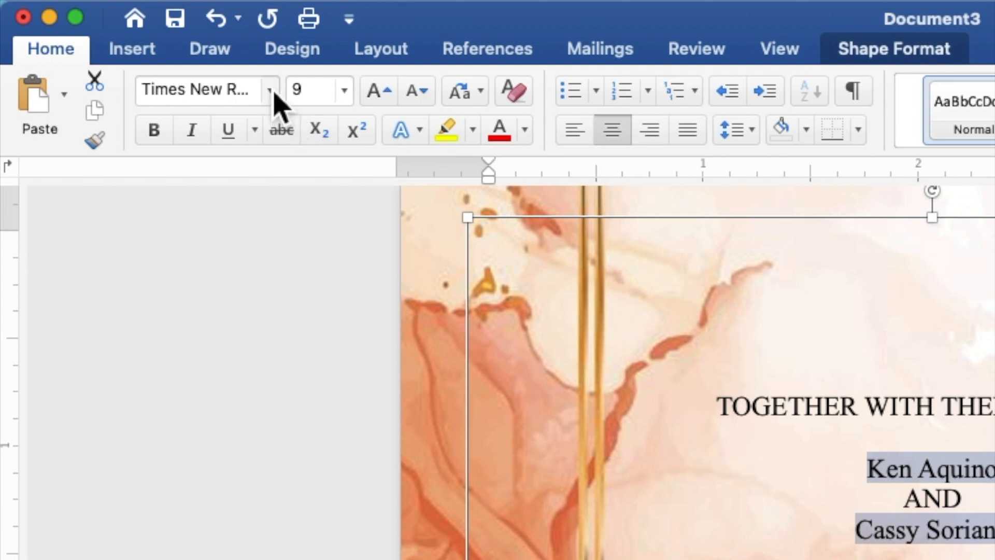
{"action": "left_click", "coordinate": [269, 90]}
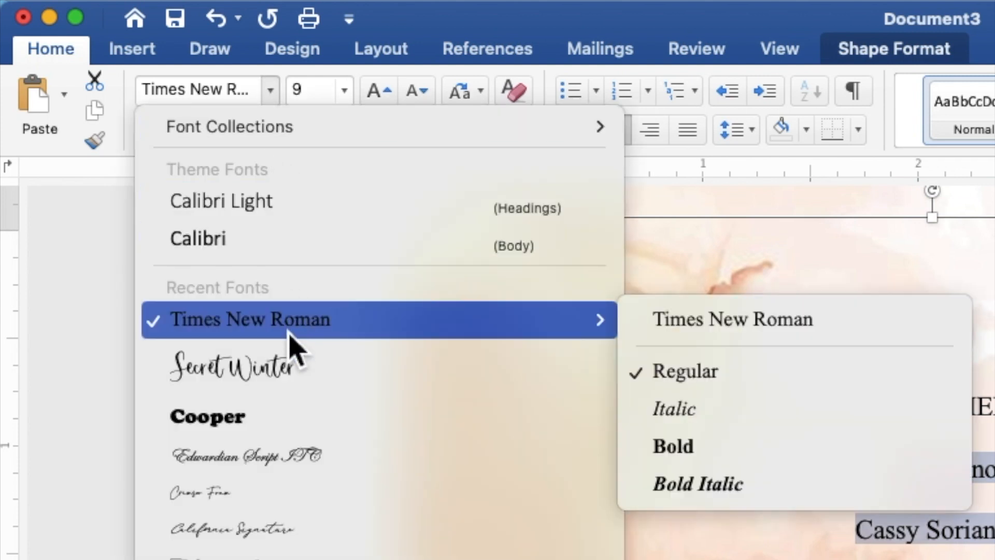
{"action": "left_click", "coordinate": [290, 368]}
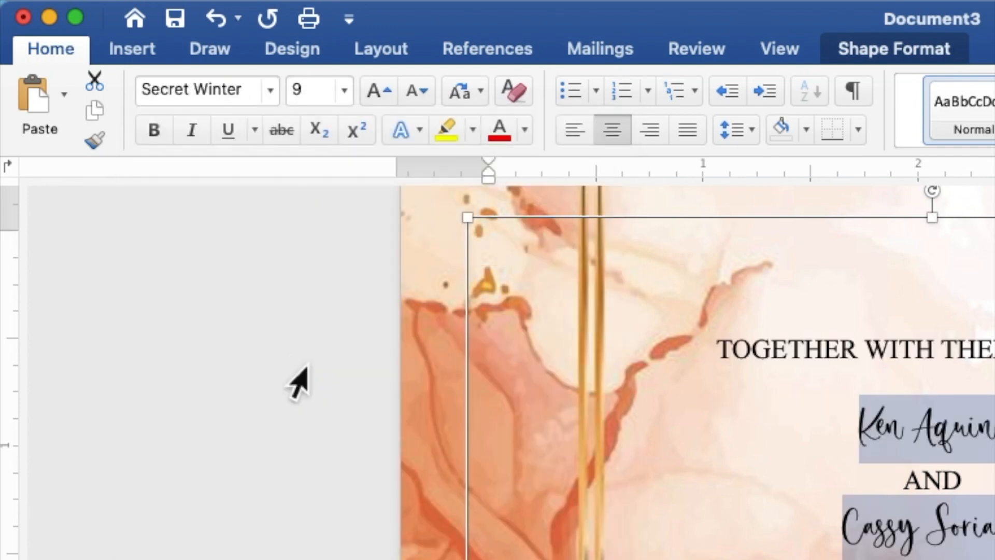
{"action": "left_click", "coordinate": [320, 94]}
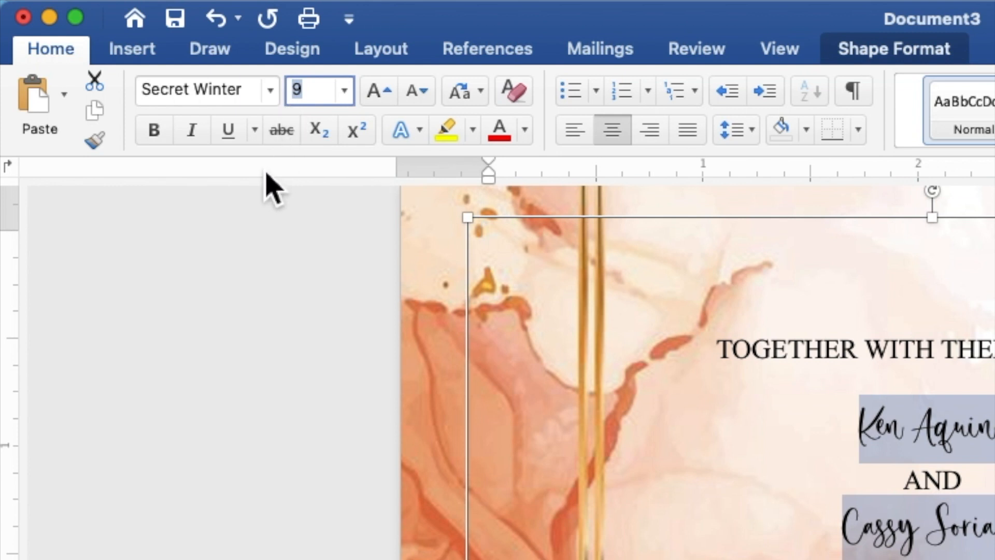
{"action": "type", "text": "15"}
{"action": "key", "text": "Return"}
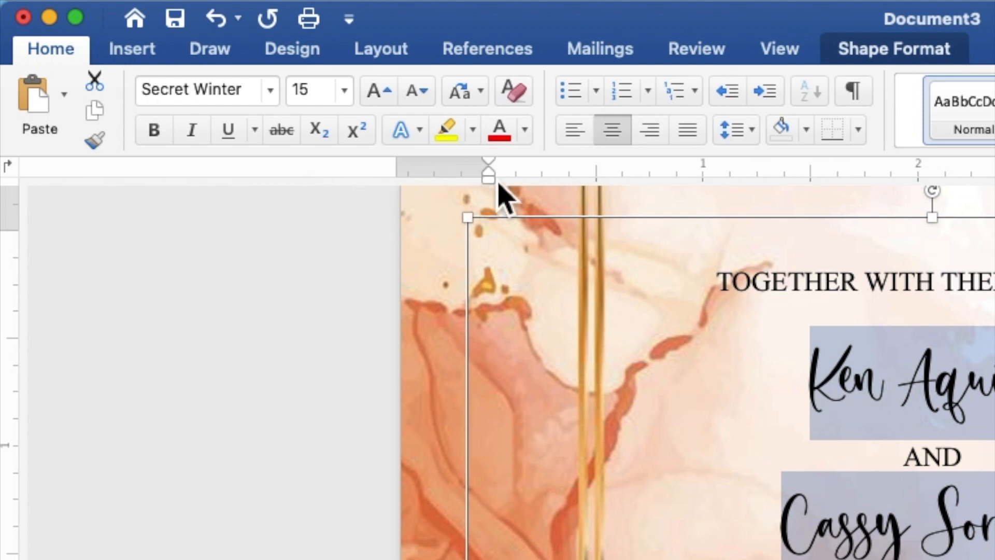
{"action": "left_click", "coordinate": [529, 136]}
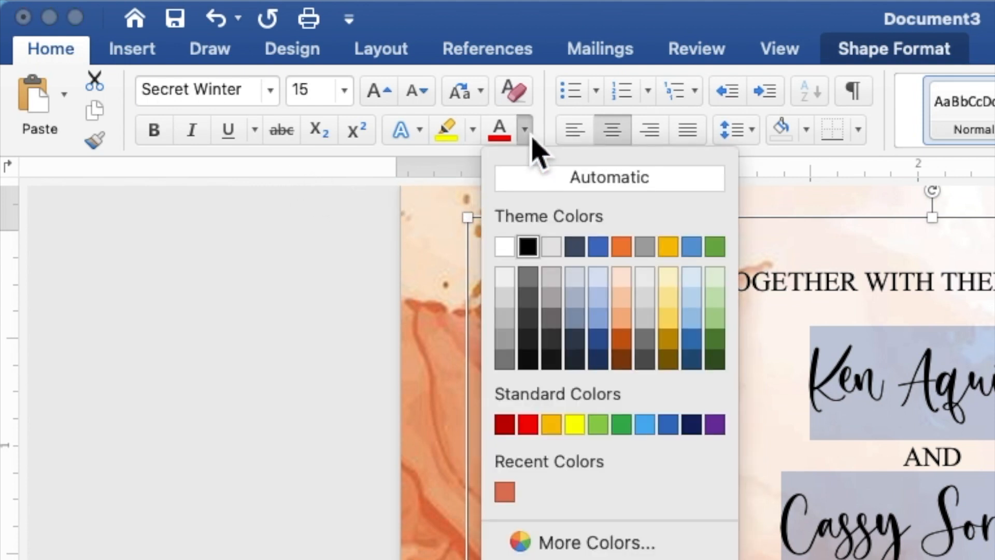
- Turn the Secret Winter lines coral, then enlarge both names to size 25
{"action": "left_click", "coordinate": [505, 492]}
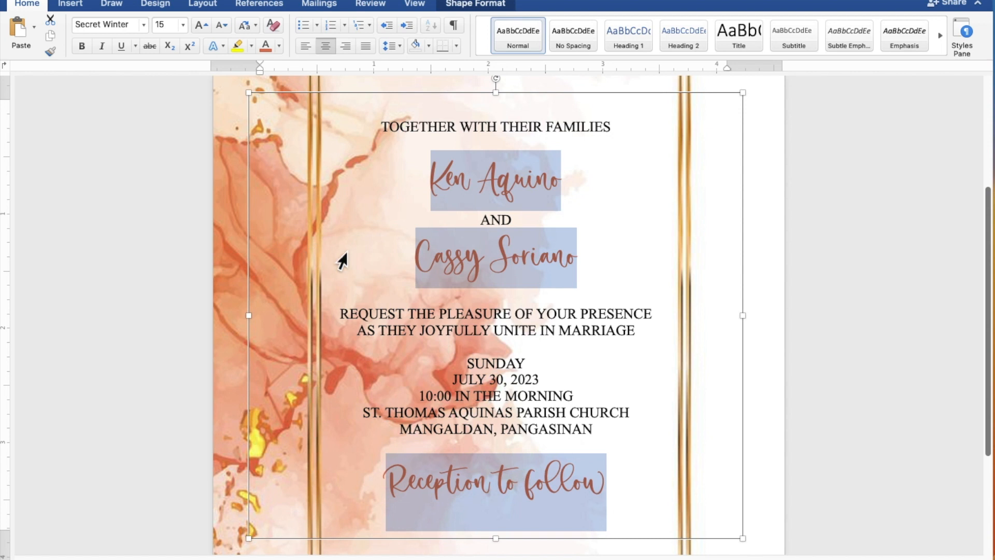
{"action": "left_click", "coordinate": [587, 266]}
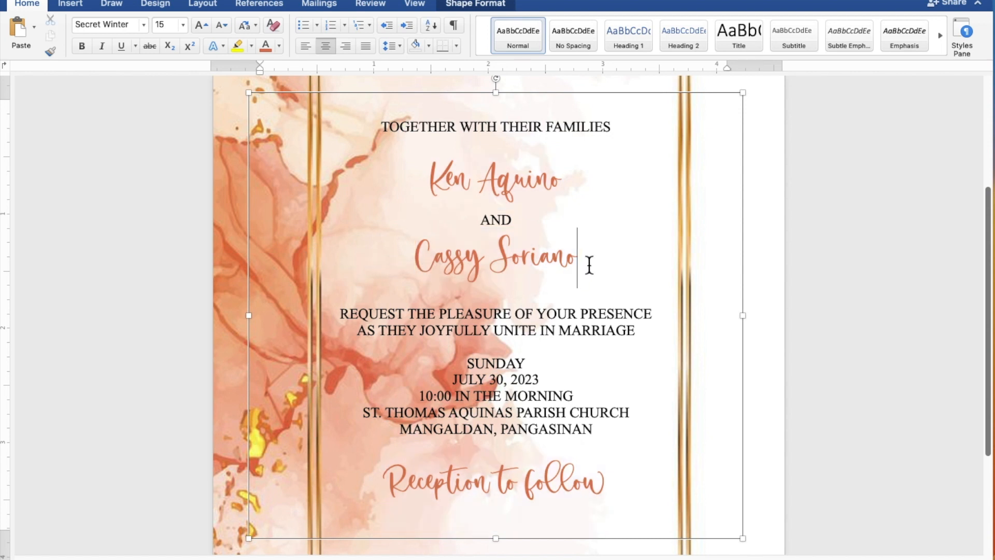
{"action": "left_click_drag", "start_coordinate": [587, 263], "coordinate": [454, 257]}
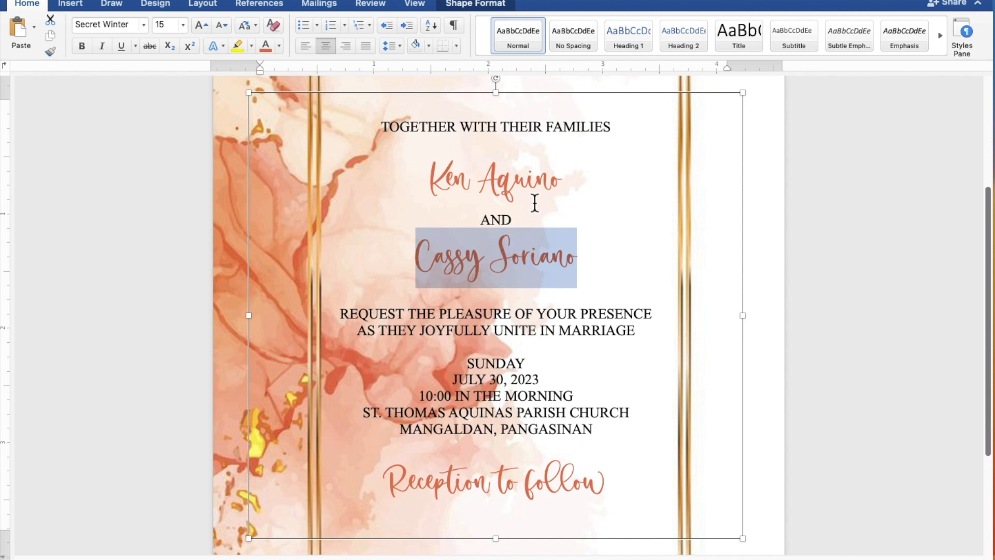
{"action": "left_click_drag", "start_coordinate": [568, 180], "coordinate": [452, 179]}
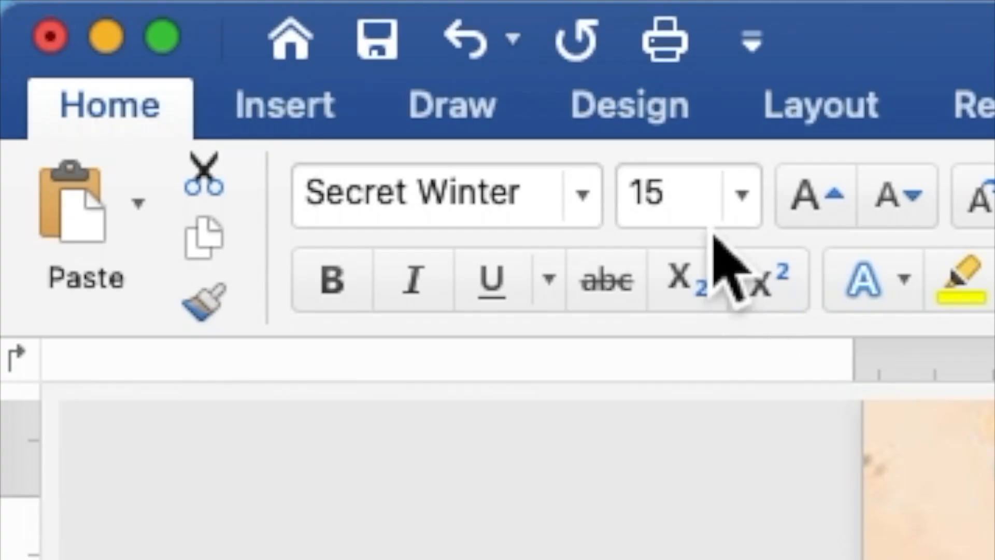
{"action": "left_click_drag", "start_coordinate": [707, 218], "coordinate": [633, 223]}
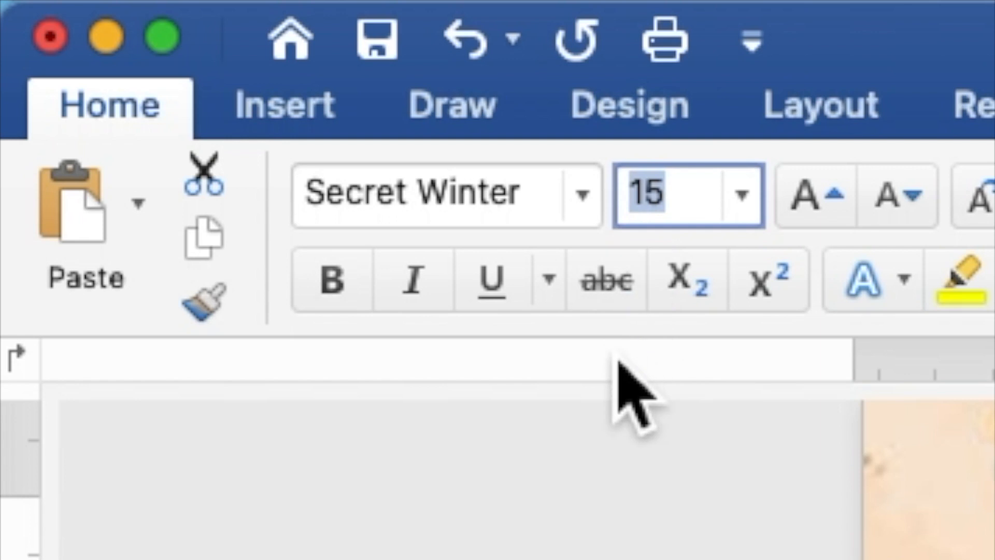
{"action": "type", "text": "25"}
{"action": "key", "text": "Return"}
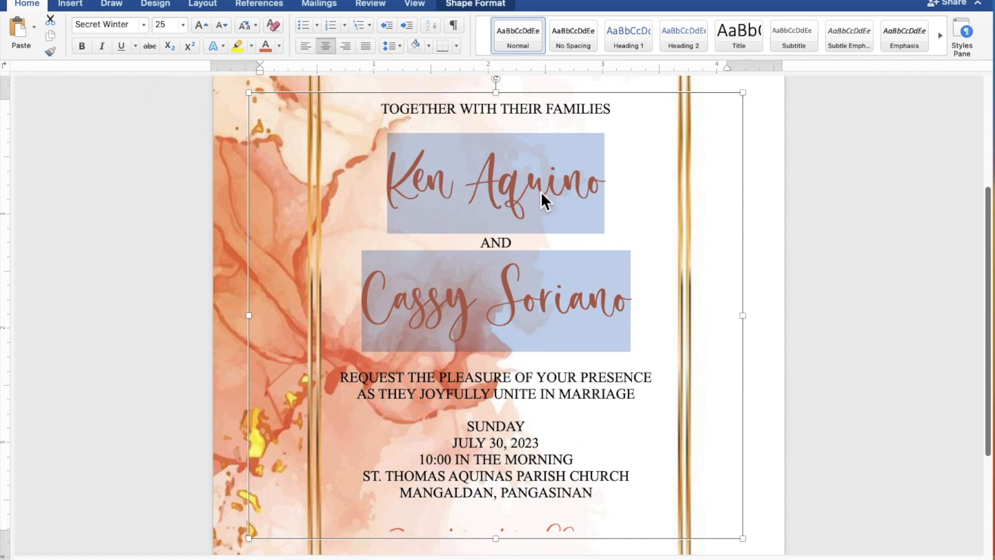
- Resize the text box to about 3.32" by 5.08" so the wording sits inside the gold frame
{"action": "scroll", "coordinate": [540, 191], "scroll_direction": "down", "scroll_amount": 5}
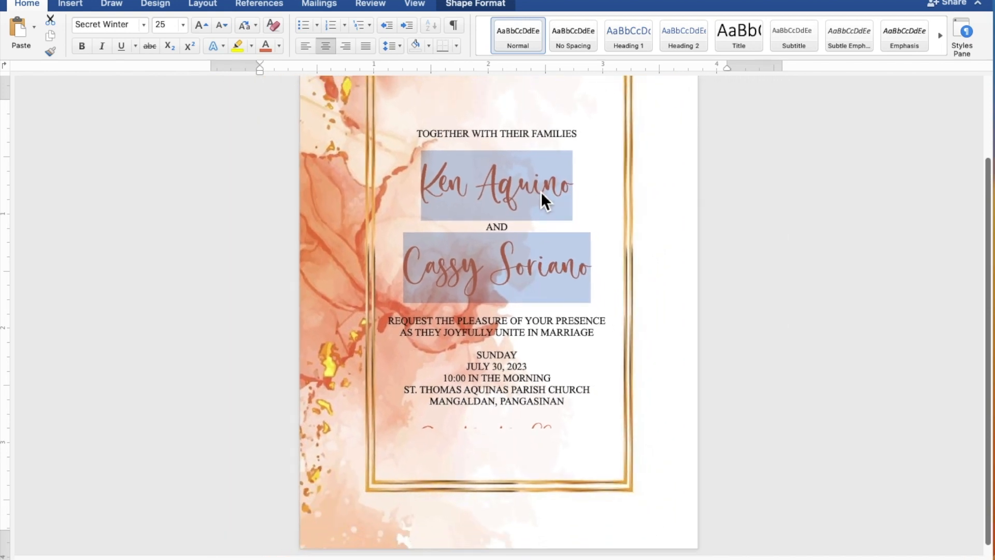
{"action": "scroll", "coordinate": [540, 191], "scroll_direction": "down", "scroll_amount": 5}
{"action": "scroll", "coordinate": [541, 191], "scroll_direction": "down", "scroll_amount": 3}
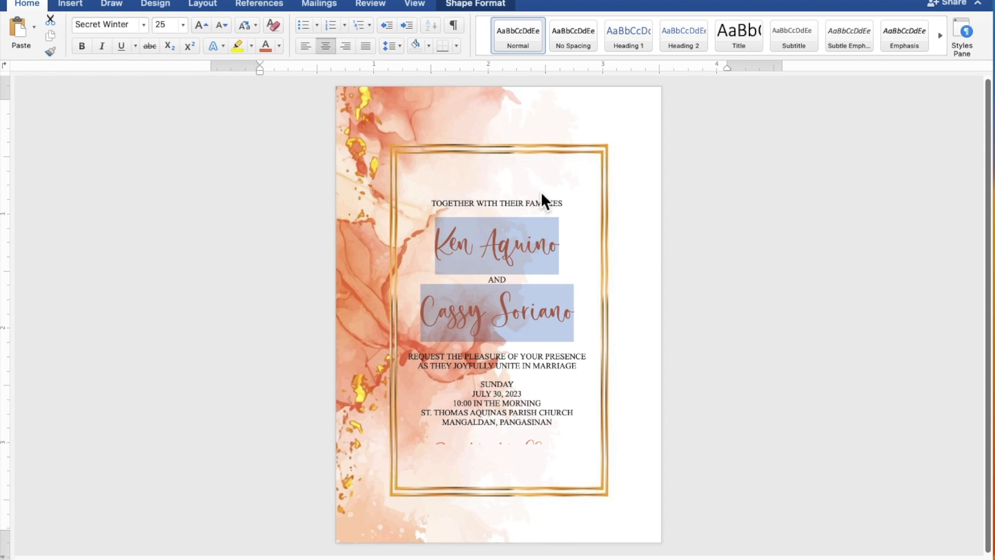
{"action": "left_click", "coordinate": [548, 198]}
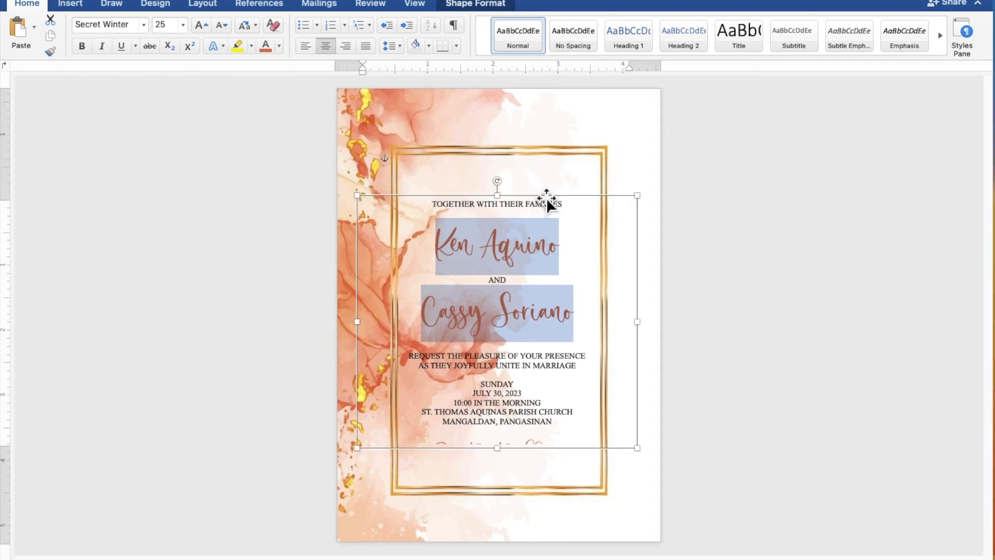
{"action": "left_click_drag", "start_coordinate": [508, 205], "coordinate": [508, 156]}
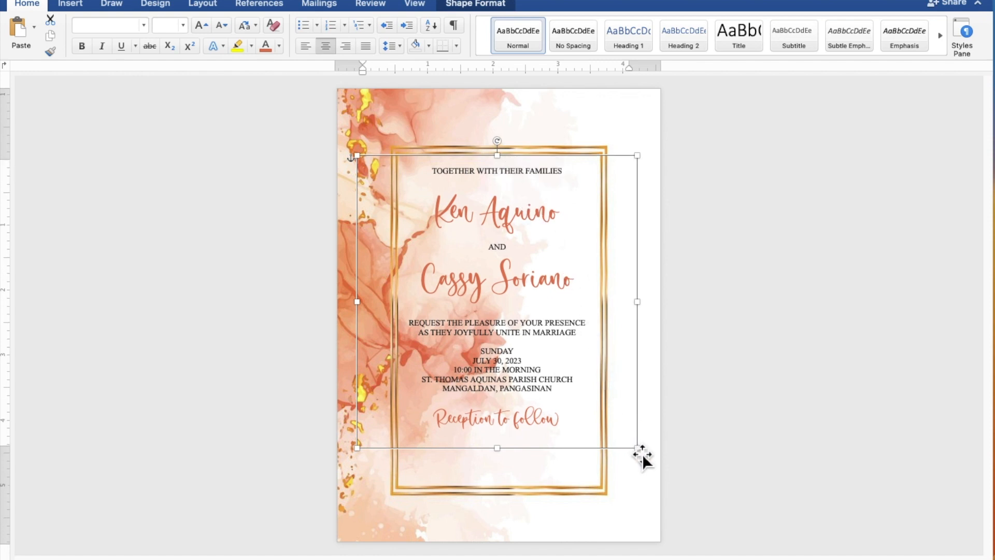
{"action": "left_click_drag", "start_coordinate": [637, 449], "coordinate": [617, 494]}
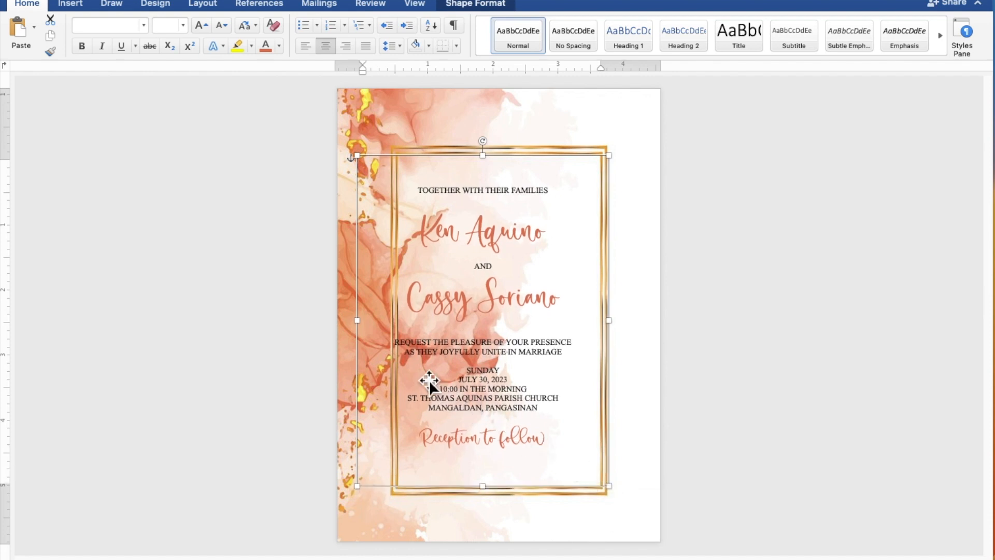
{"action": "left_click_drag", "start_coordinate": [368, 328], "coordinate": [397, 329]}
- Insert blank lines below the first line and above the REQUEST, SUNDAY and 'Reception to follow' sections
{"action": "left_click", "coordinate": [522, 200]}
{"action": "left_click", "coordinate": [536, 195]}
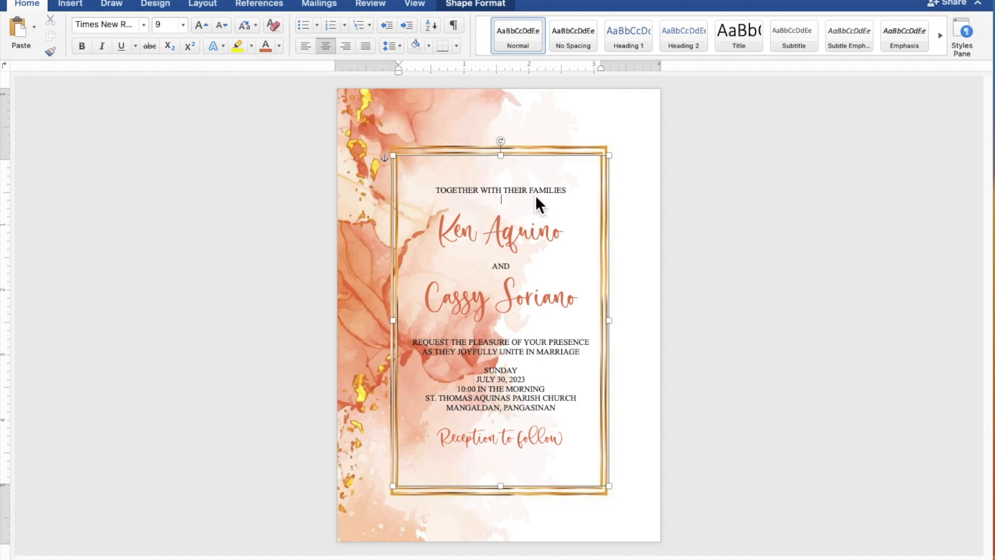
{"action": "key", "text": "Return"}
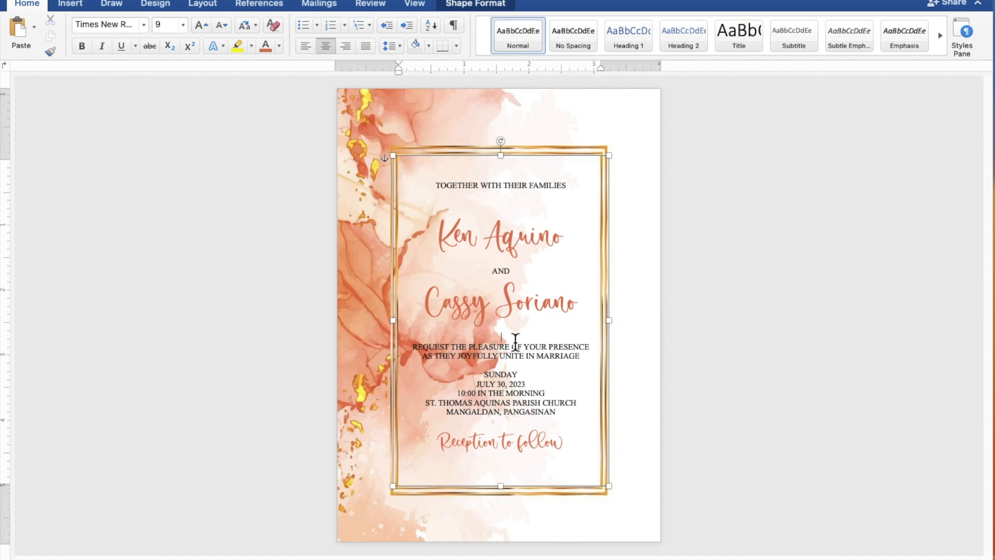
{"action": "key", "text": "Return"}
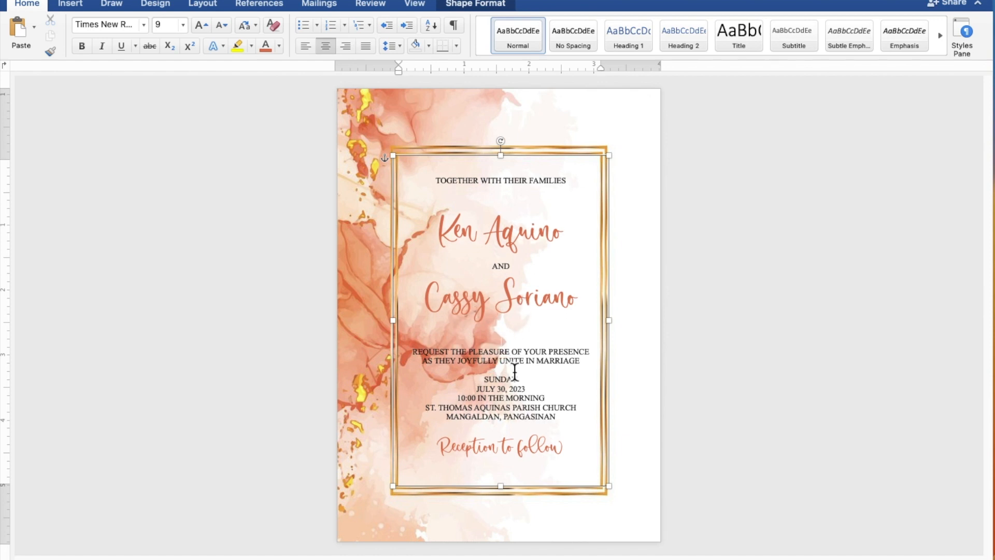
{"action": "key", "text": "Return"}
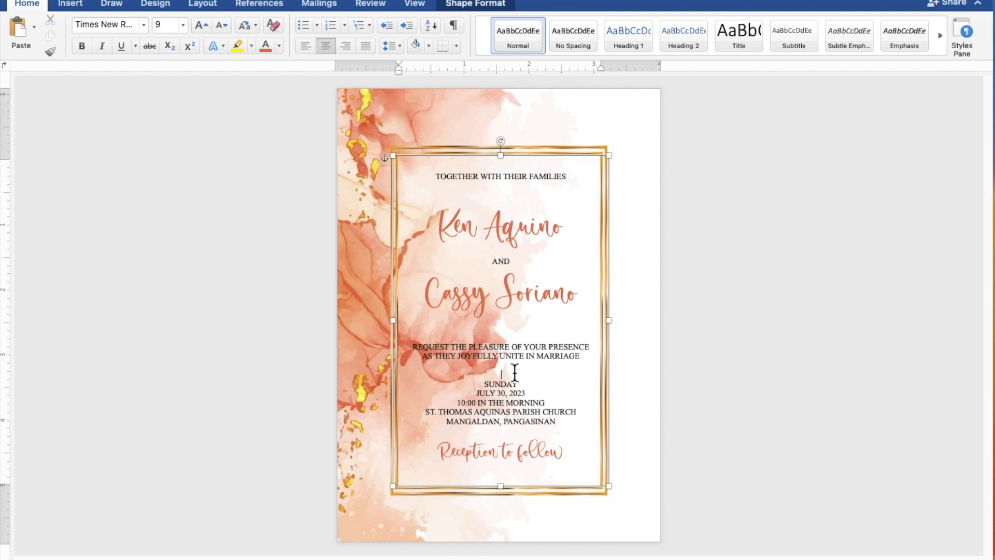
{"action": "left_click", "coordinate": [519, 437]}
{"action": "key", "text": "Return"}
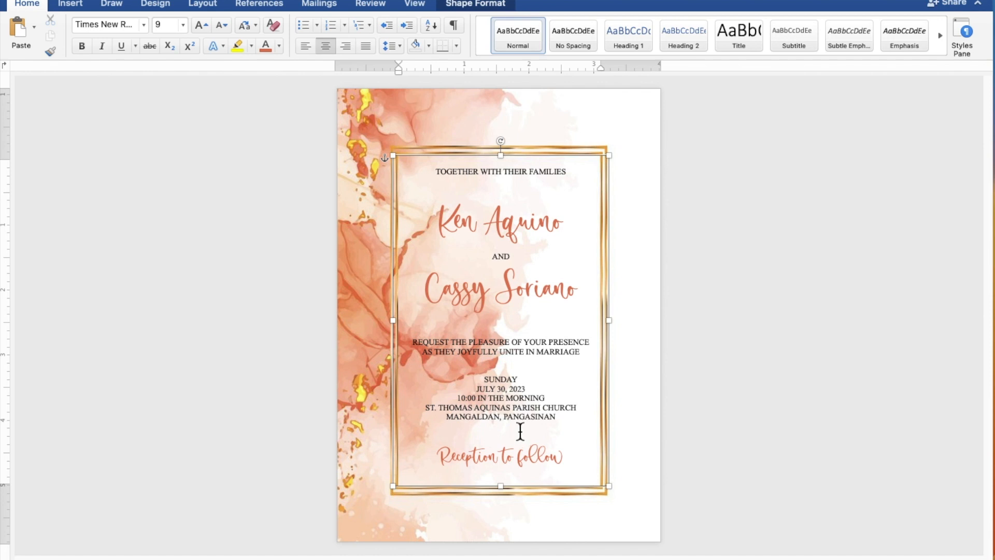
- Nudge the invitation text box slightly lower inside the gold frame
{"action": "left_click", "coordinate": [563, 163]}
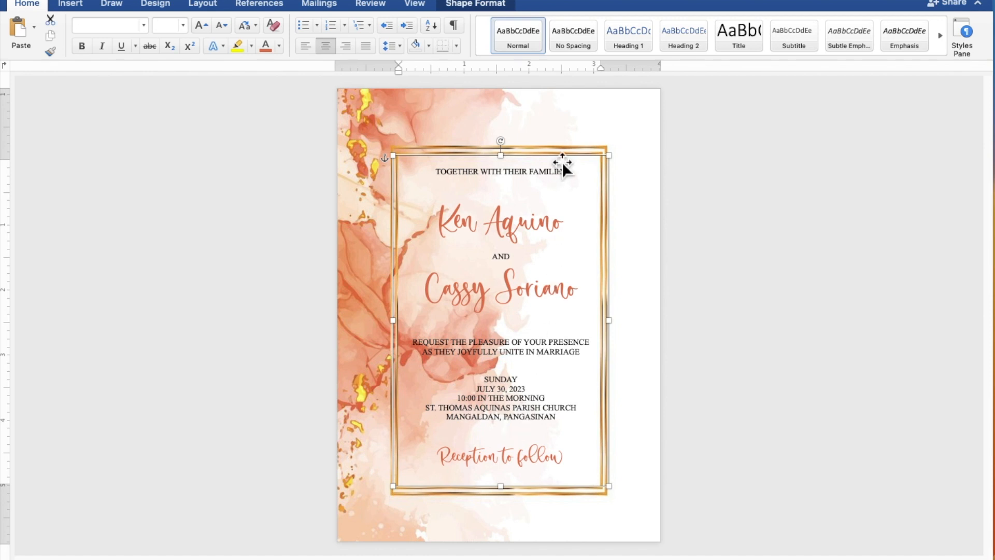
{"action": "key", "text": "Down"}
{"action": "key", "text": "Down"}
{"action": "key", "text": "Down"}
{"action": "key", "text": "Down"}
{"action": "key", "text": "Down"}
{"action": "key", "text": "Down"}
{"action": "key", "text": "Down"}
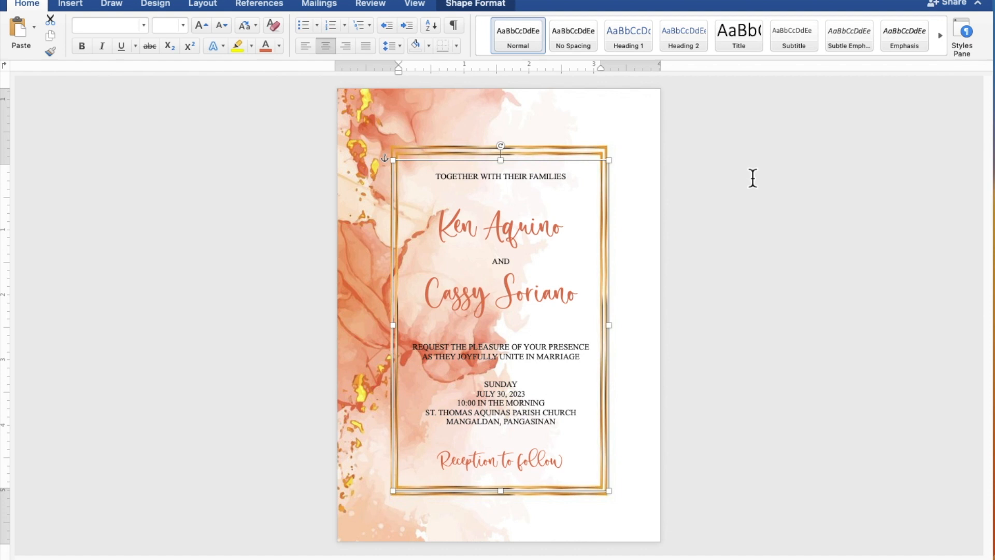
{"action": "left_click", "coordinate": [846, 178]}
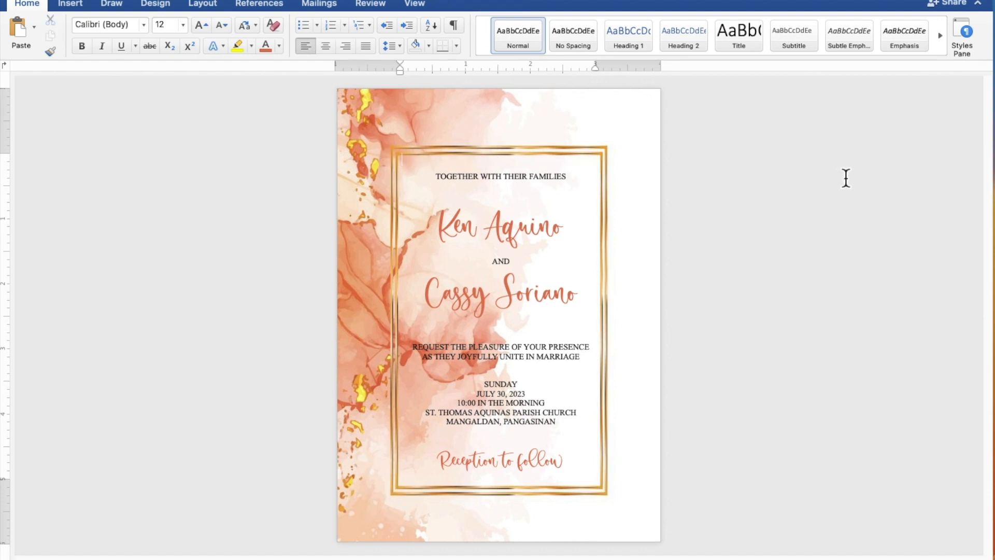